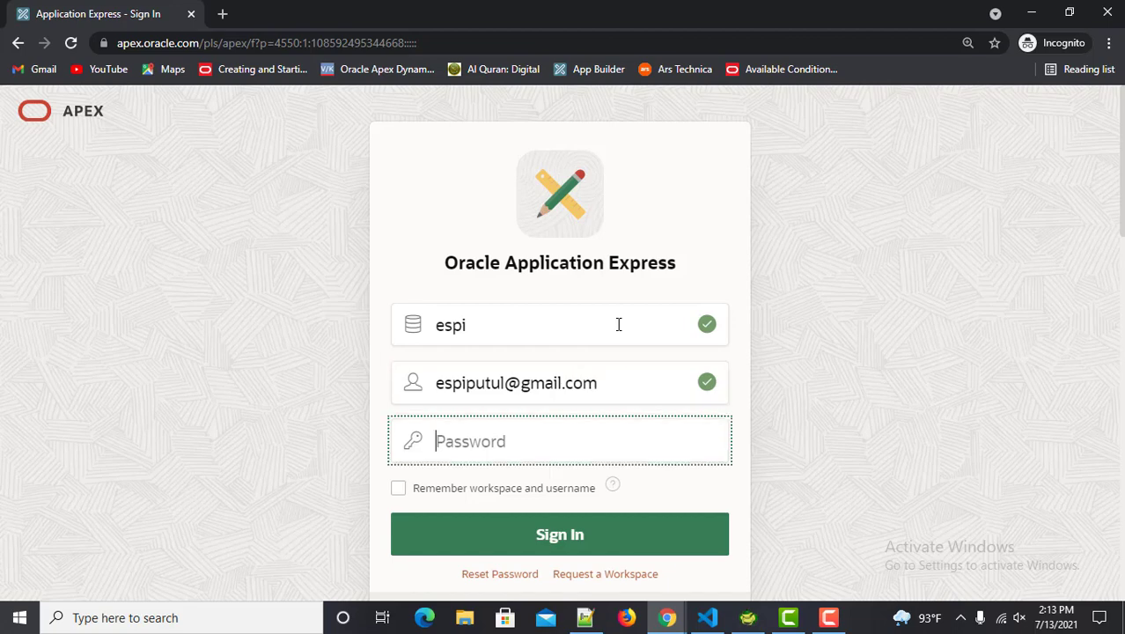
Sign in to the APEX workspace and run Sales Application Ziko in a new tab
text(***********)
key(Return)
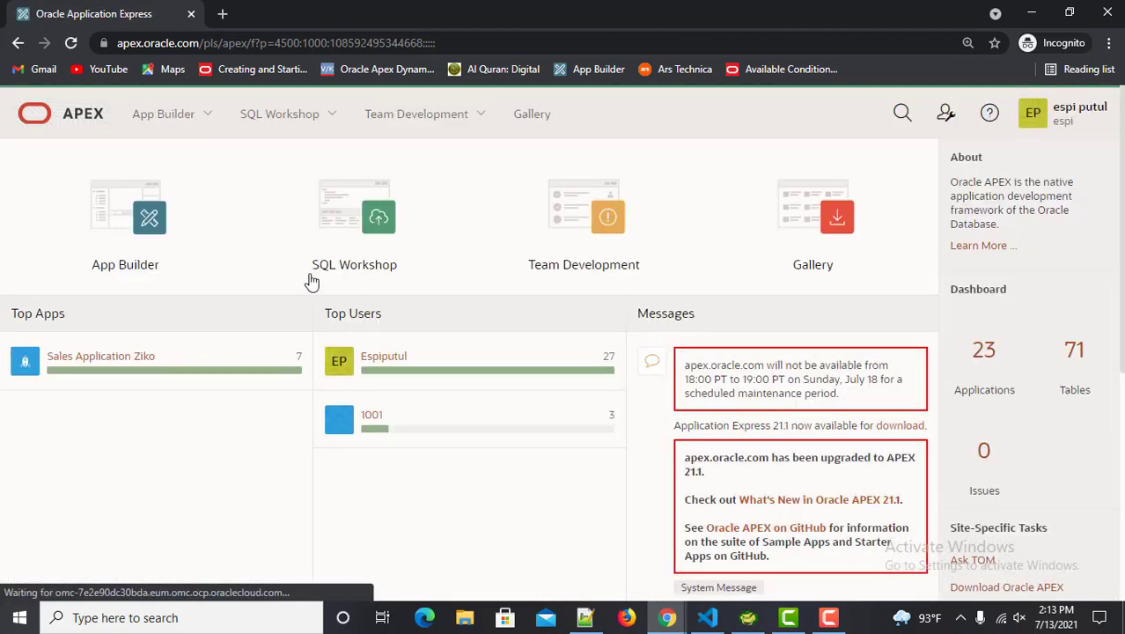
click(97, 357)
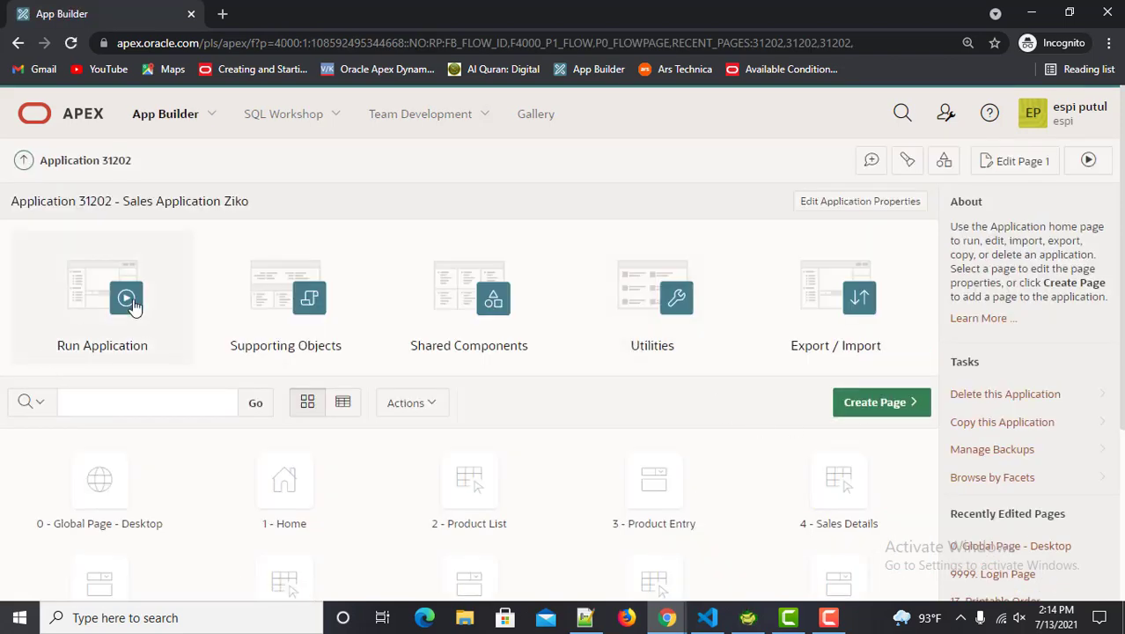
click(133, 305)
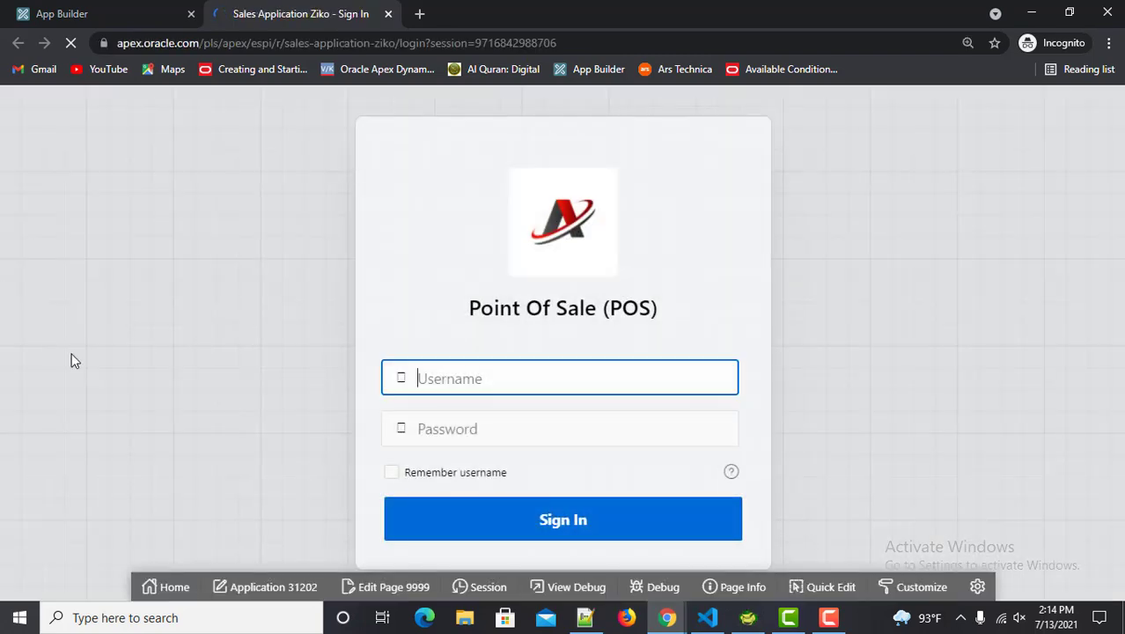
Log into the Point Of Sale app with the POS username and password
text(1001)
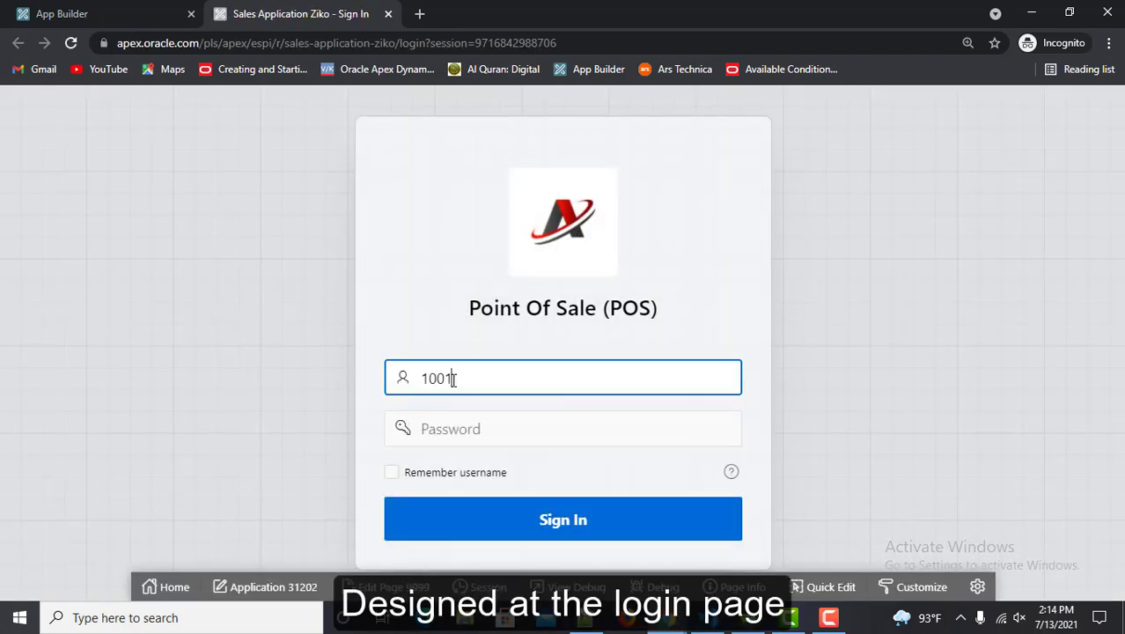
key(Tab)
text(100)
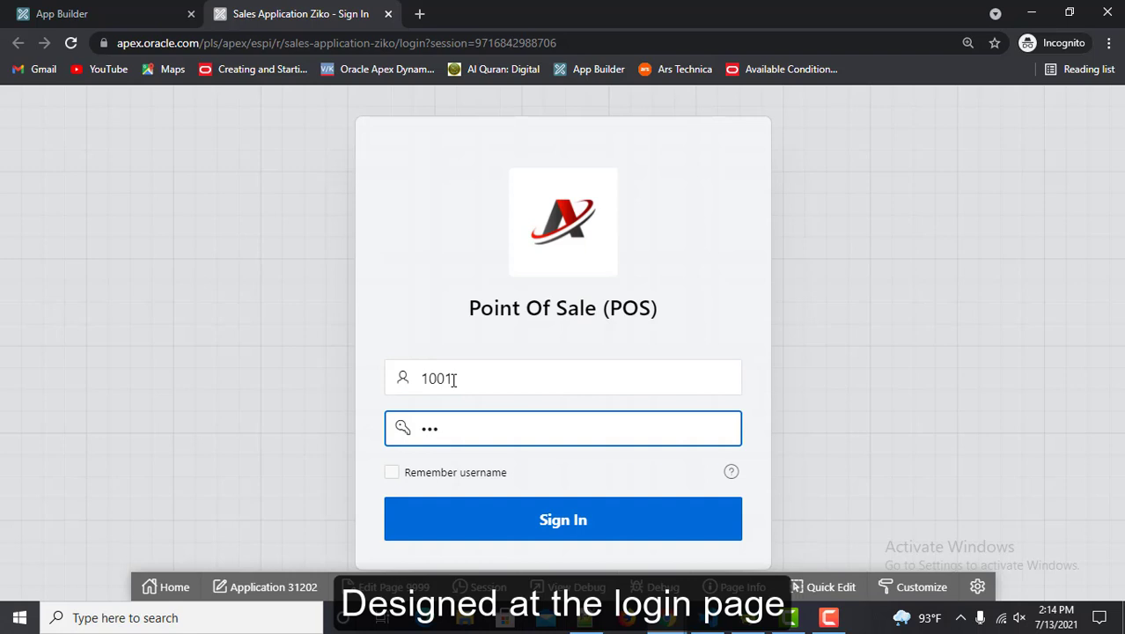
key(Return)
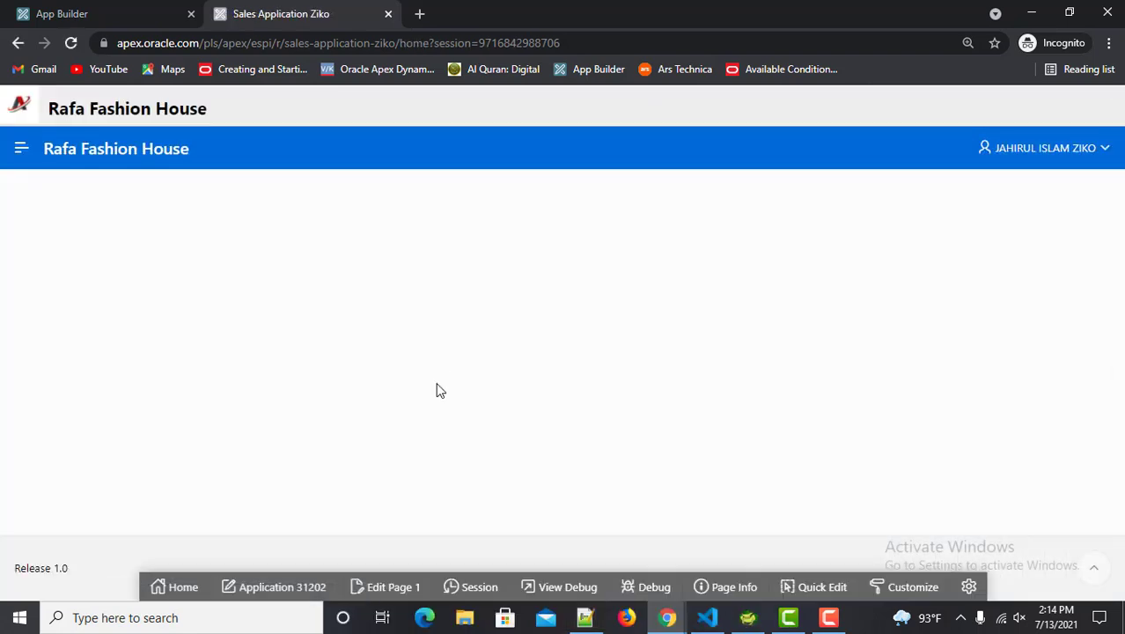
Go to Master Settings > Product List and start a new product
click(21, 148)
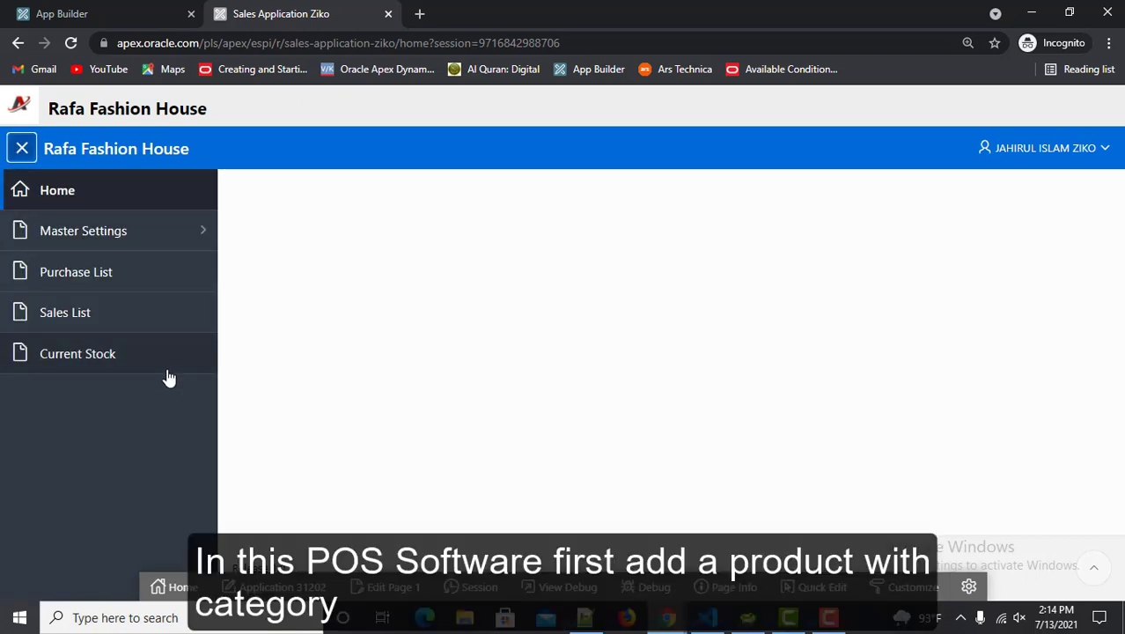
click(200, 238)
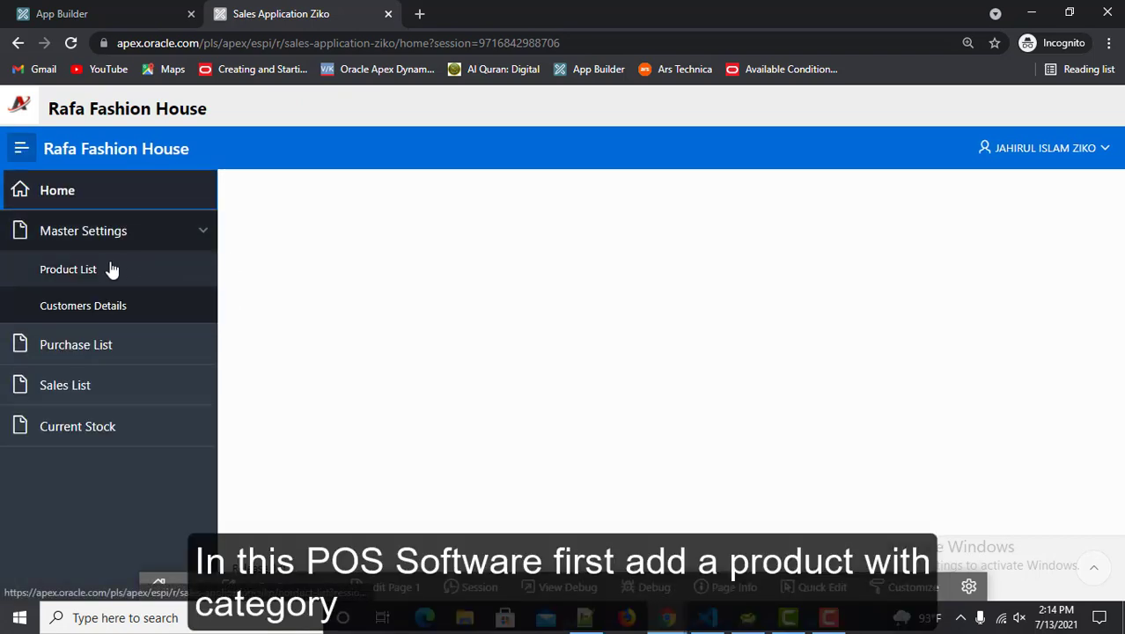
click(62, 275)
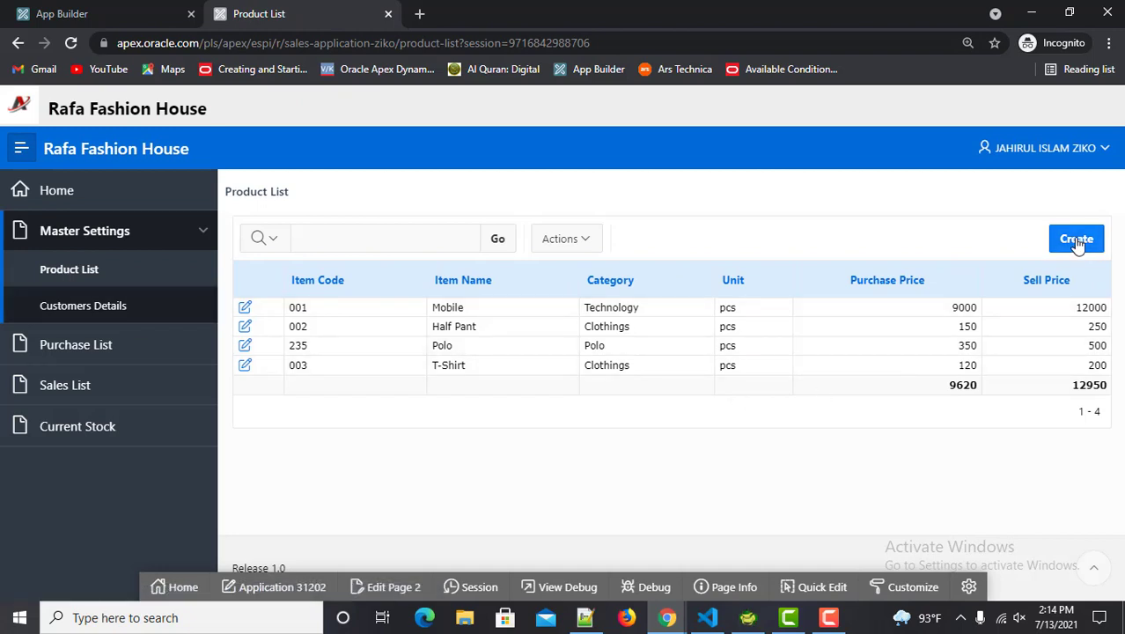
click(1076, 241)
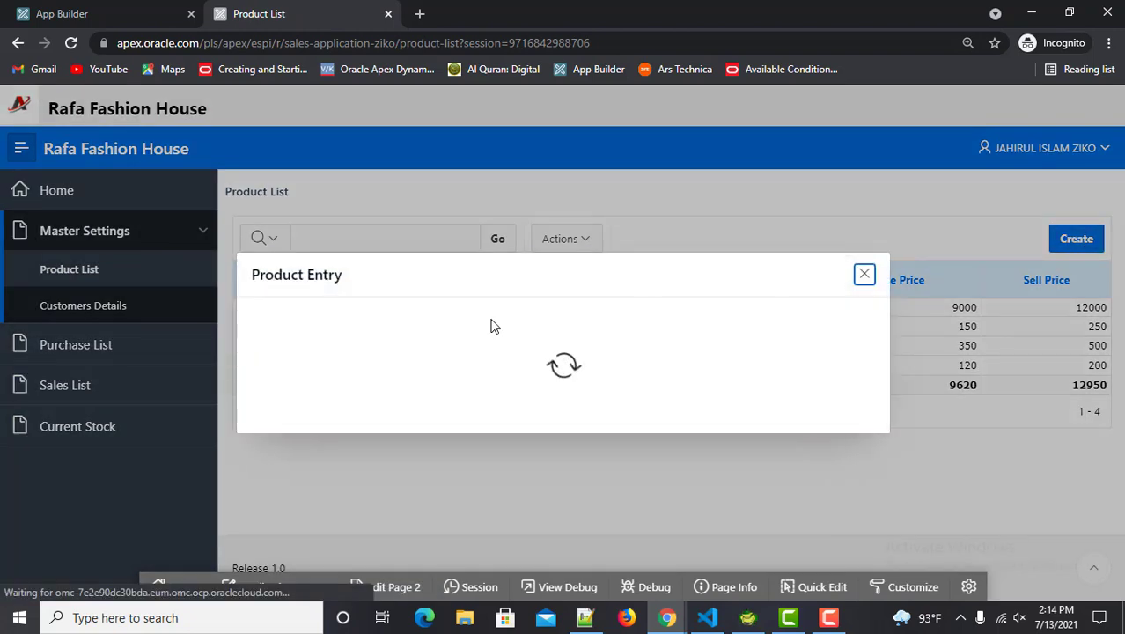
Create product 008 Power Bank: Electronics, Pcs, purchase price 350, selling price 500
click(400, 297)
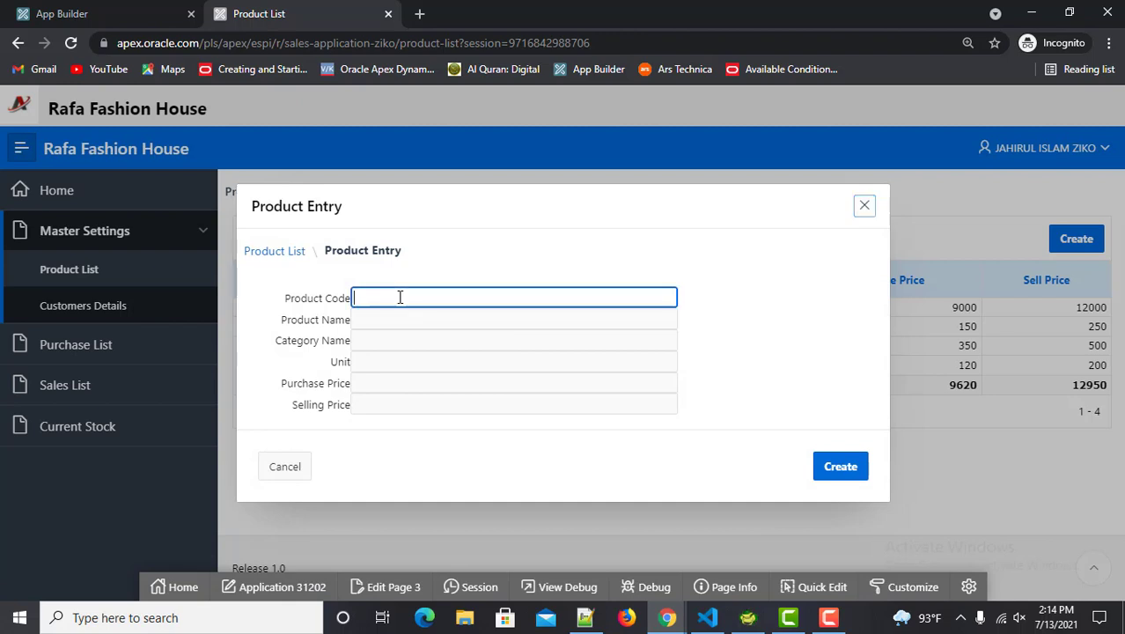
text(008)
key(Tab)
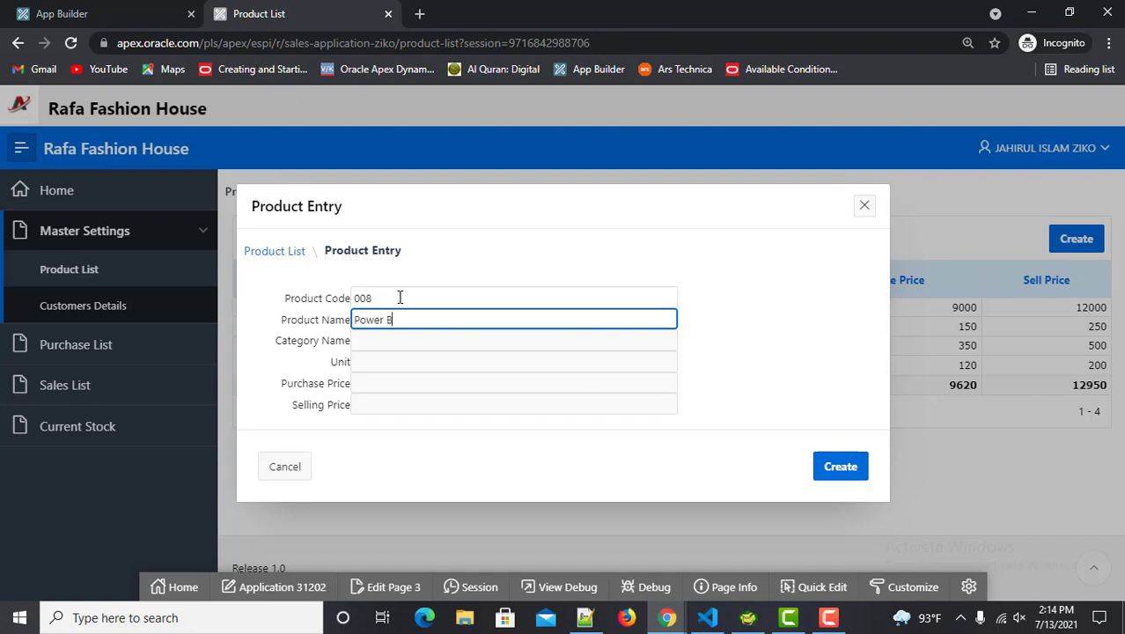
key(Tab)
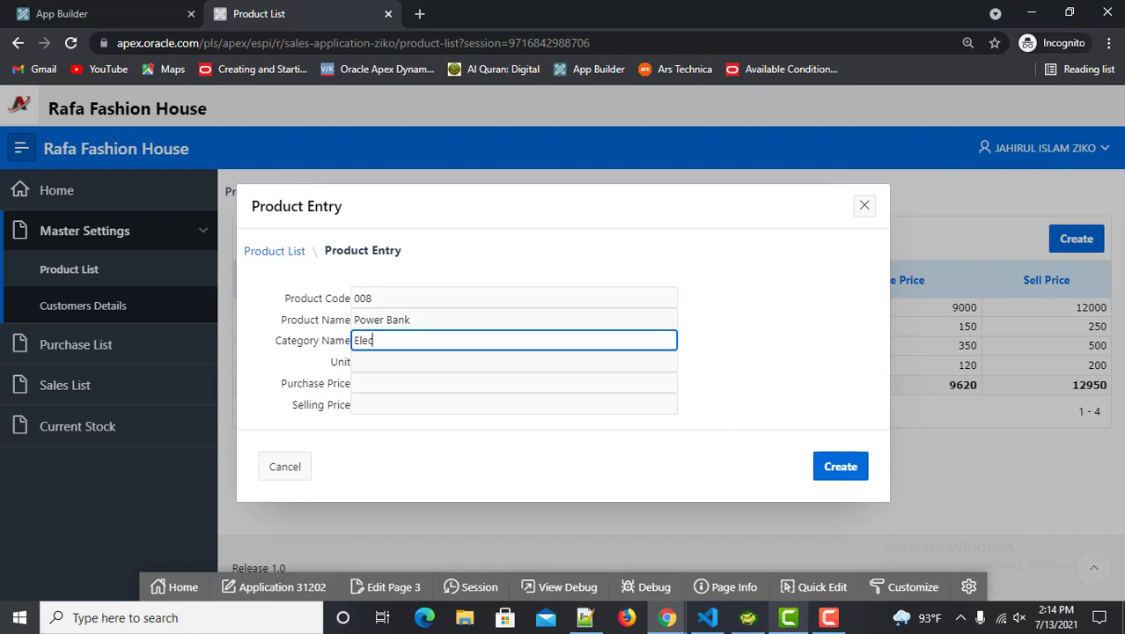
click(828, 617)
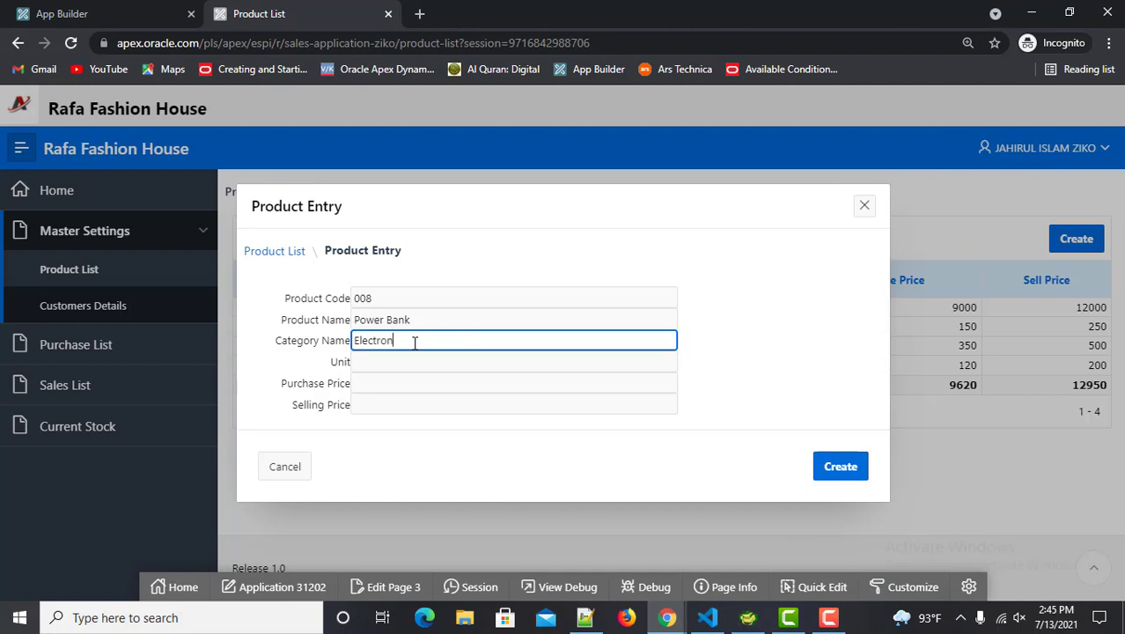
click(397, 361)
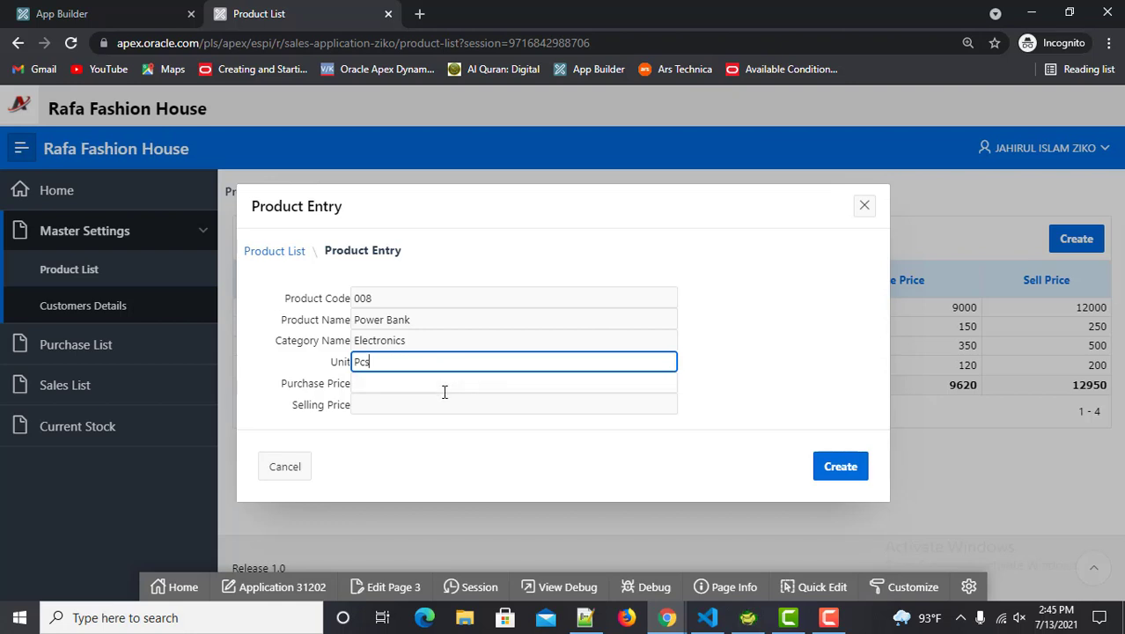
click(426, 385)
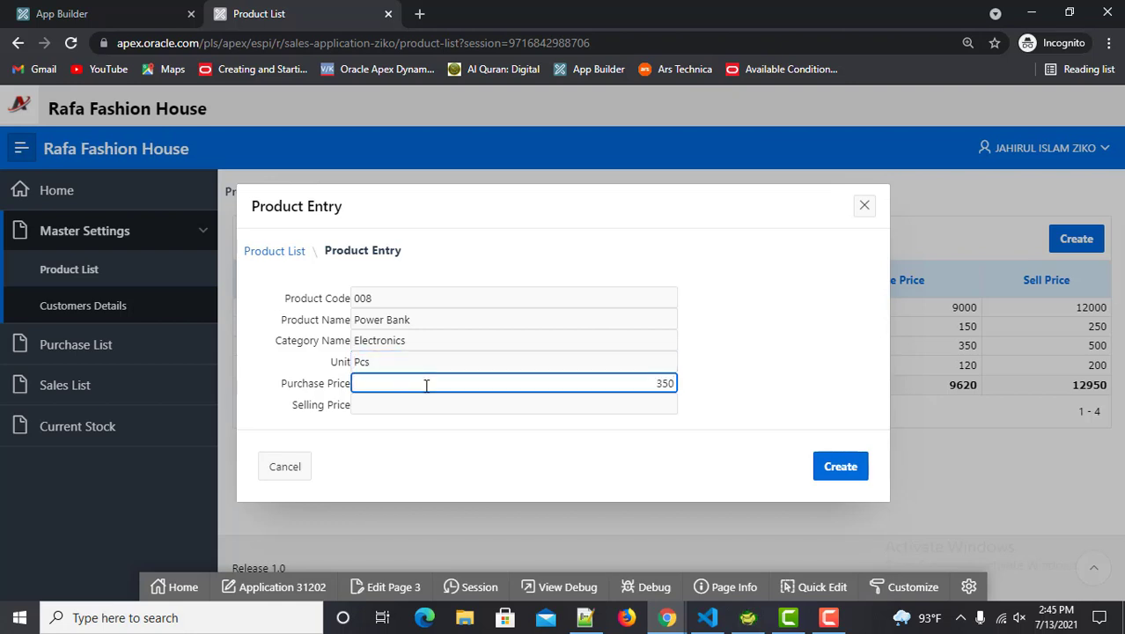
click(452, 407)
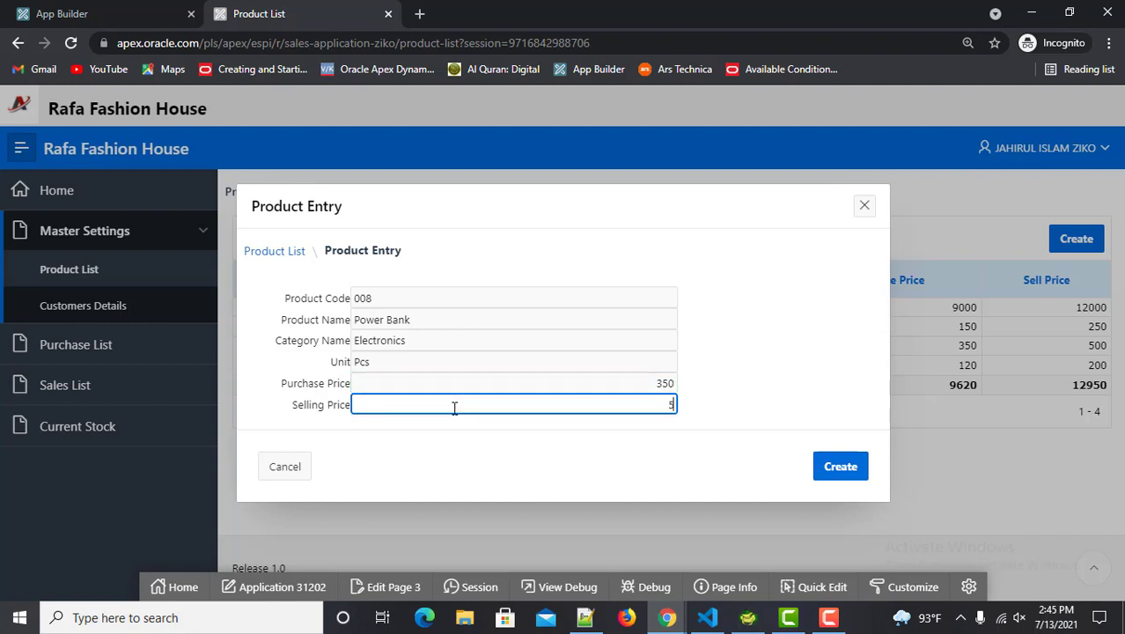
click(859, 470)
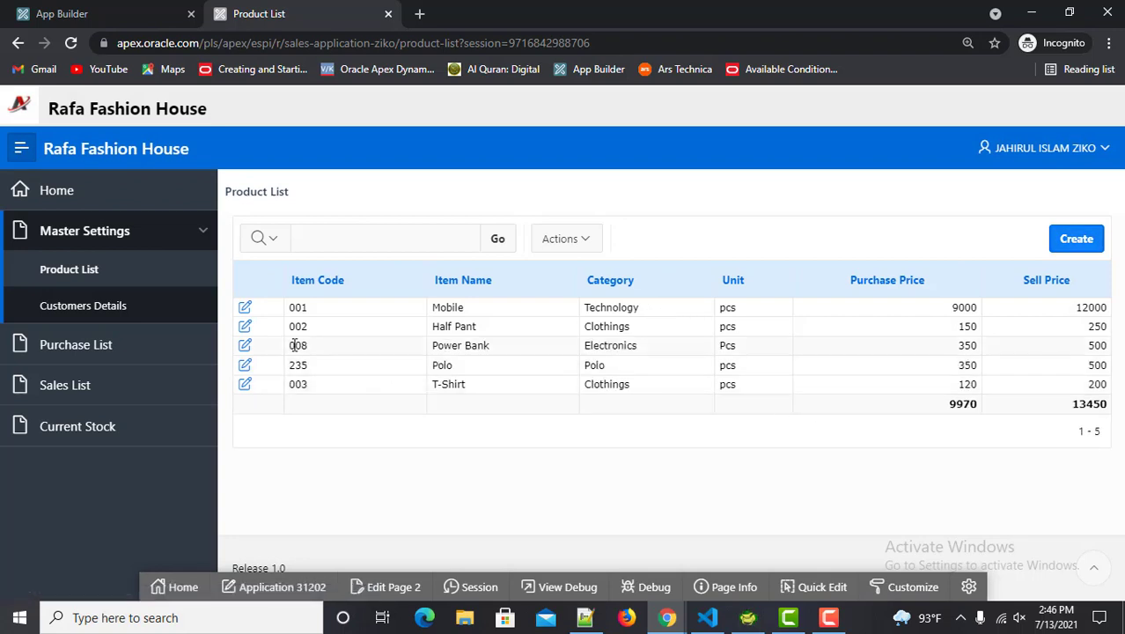
Highlight the new Power Bank row, then start a new record in the Purchase List
drag(288, 345, 491, 347)
drag(609, 358, 1109, 347)
click(104, 348)
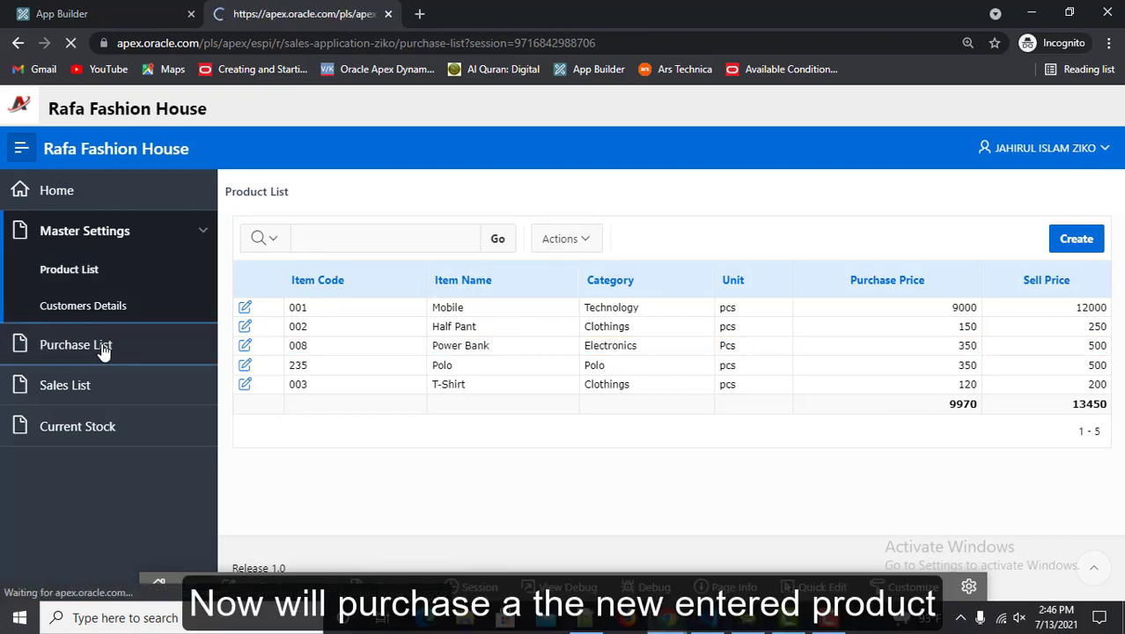
click(1060, 234)
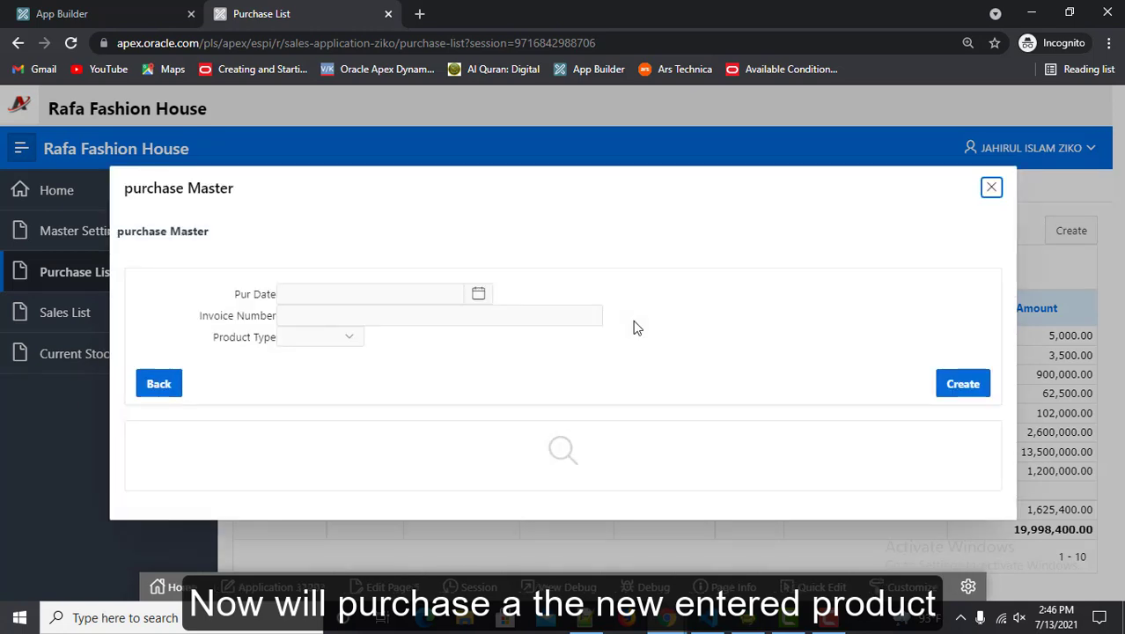
Create the purchase dated 7/13/2021 with invoice 258963 and product type Electronics
click(468, 296)
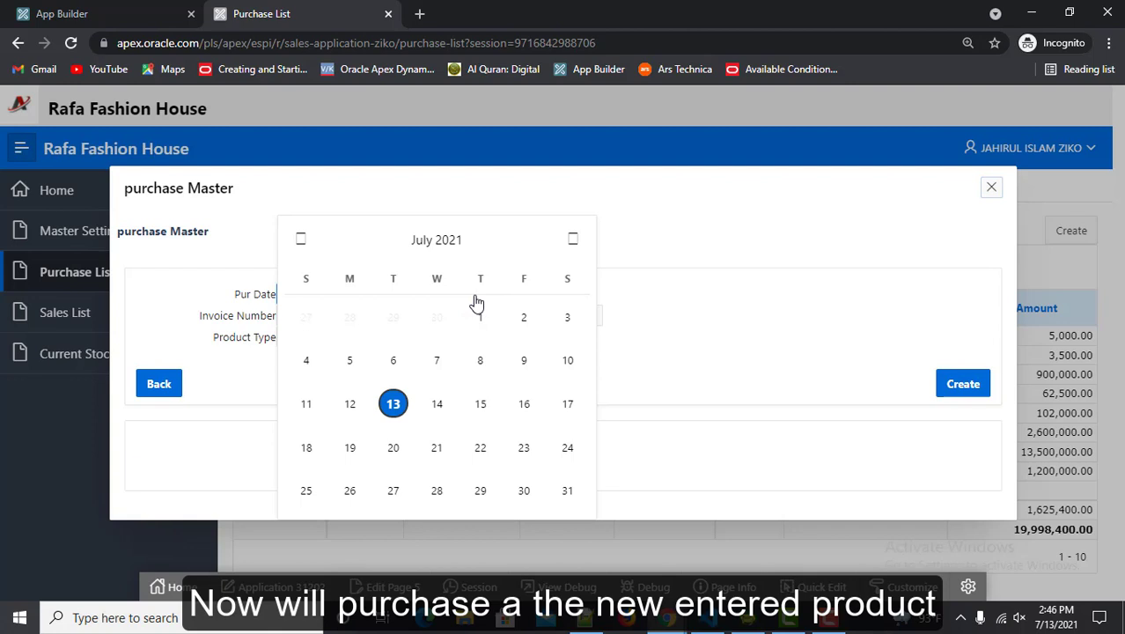
click(392, 402)
click(457, 323)
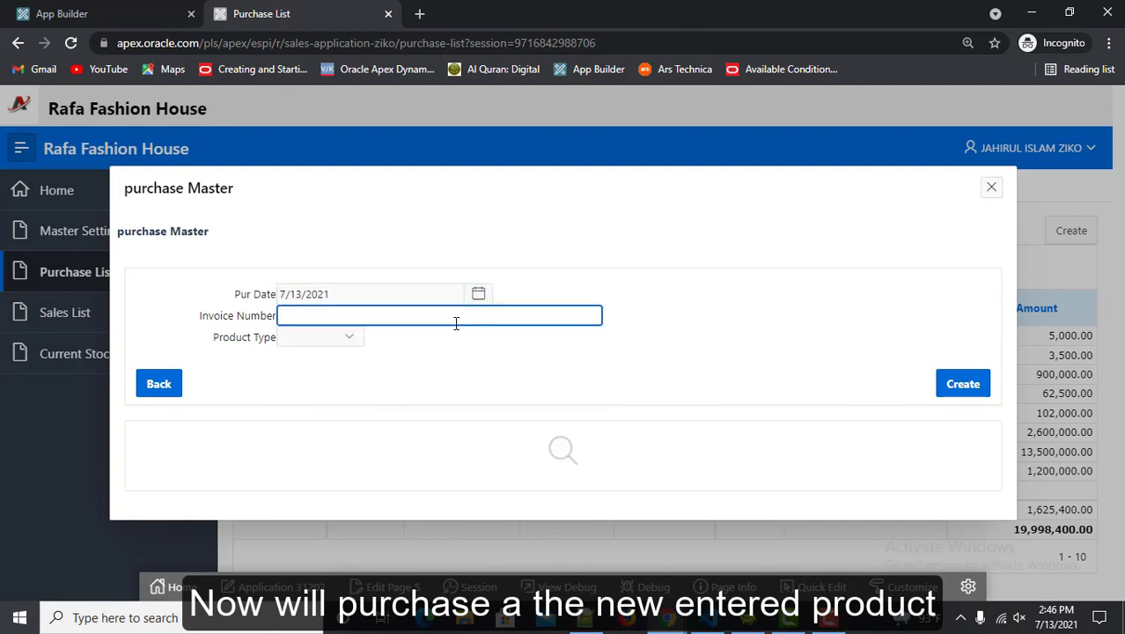
text(2)
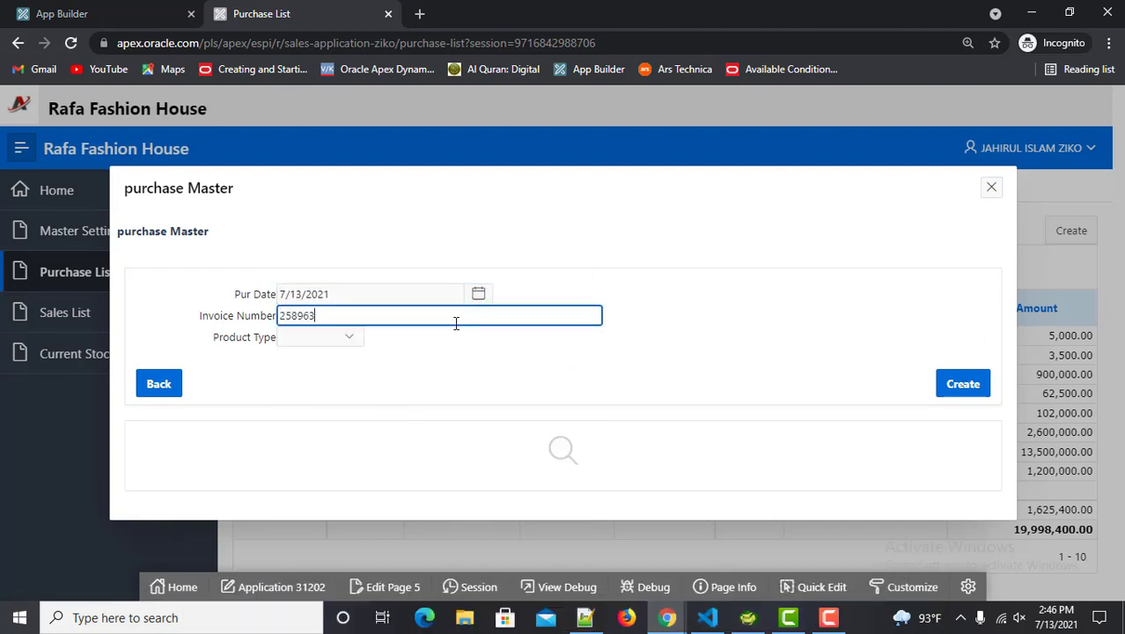
text(58963)
click(327, 342)
click(321, 398)
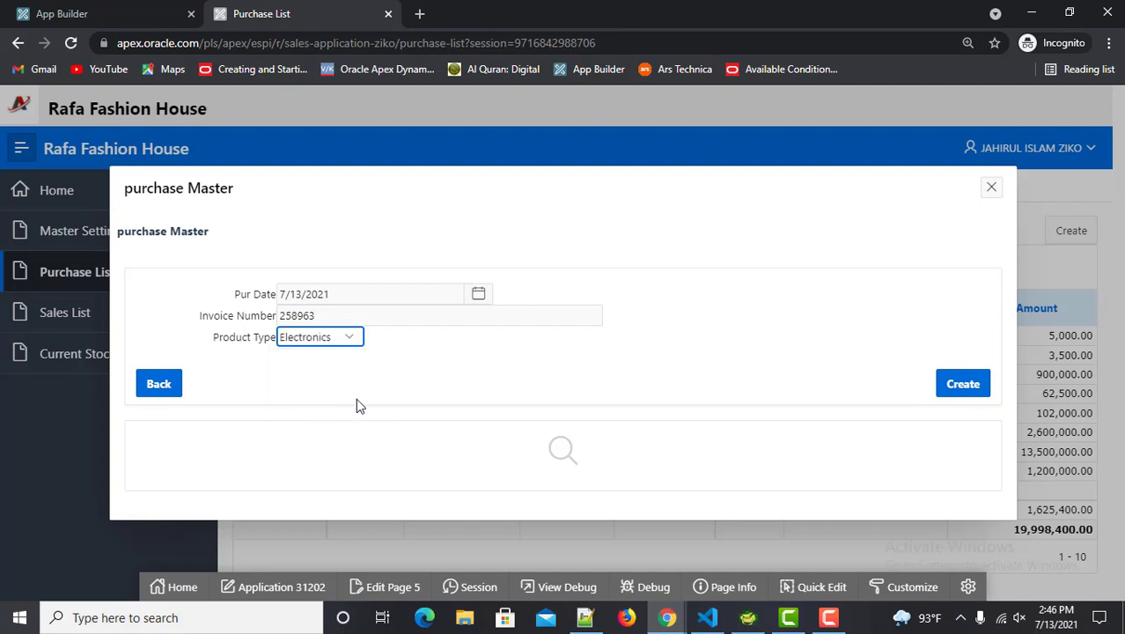
click(953, 385)
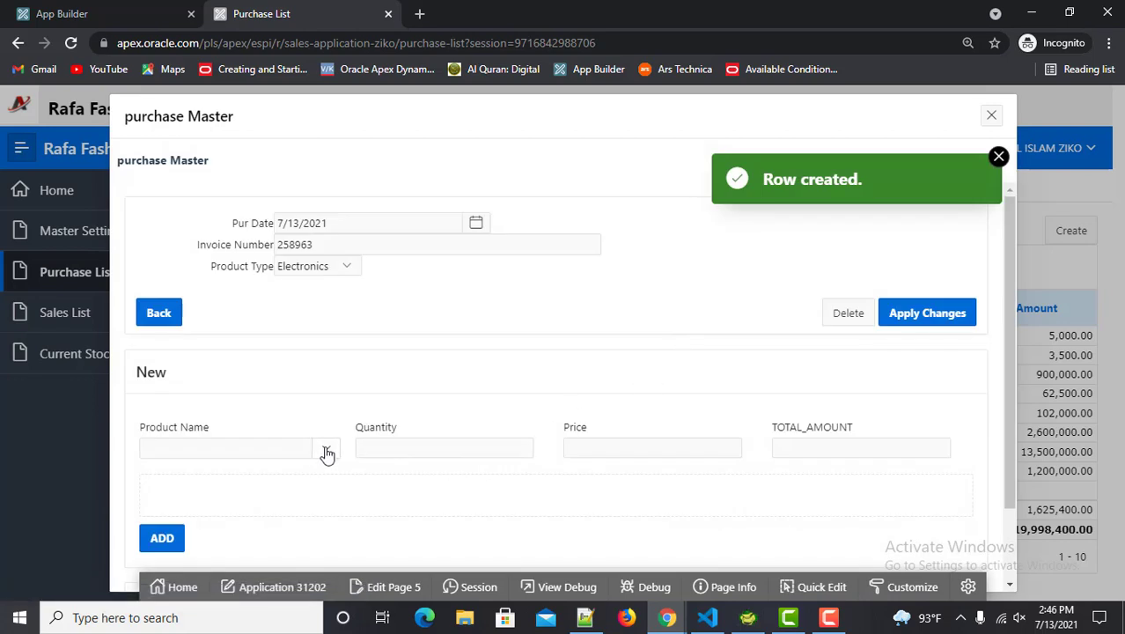
Add a Power Bank line of quantity 100 at price 350 to the purchase
click(326, 449)
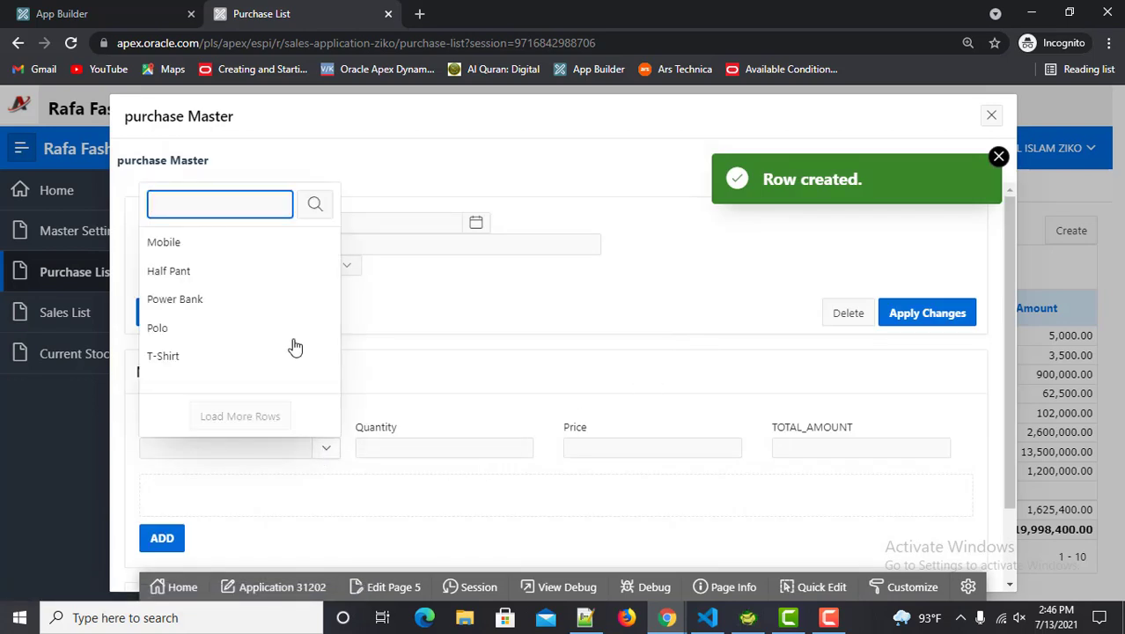
click(248, 304)
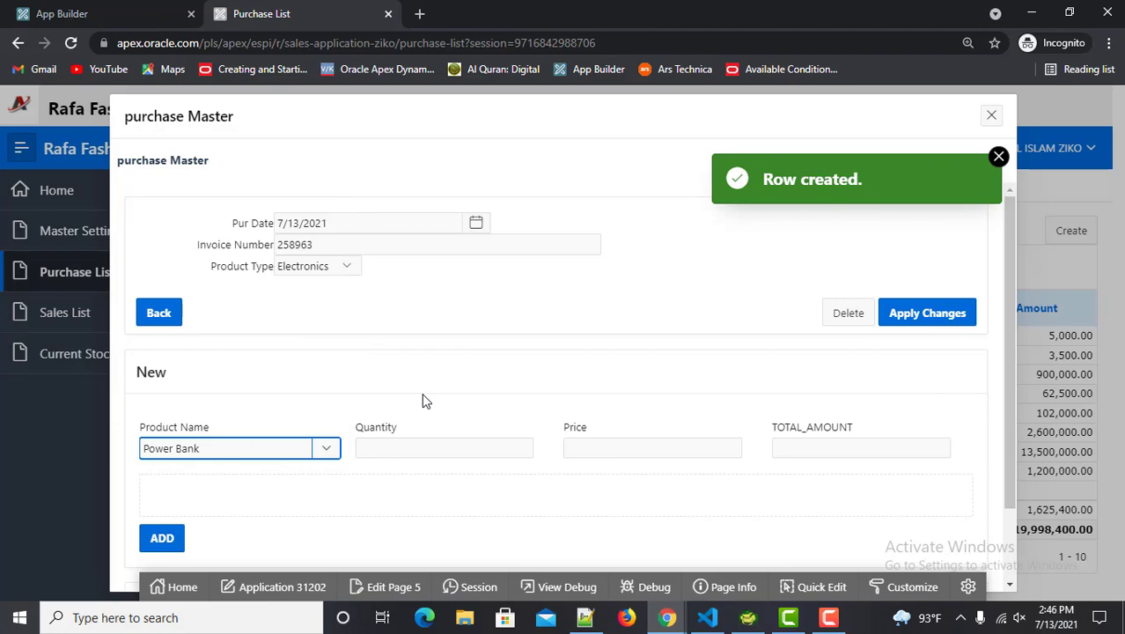
click(441, 448)
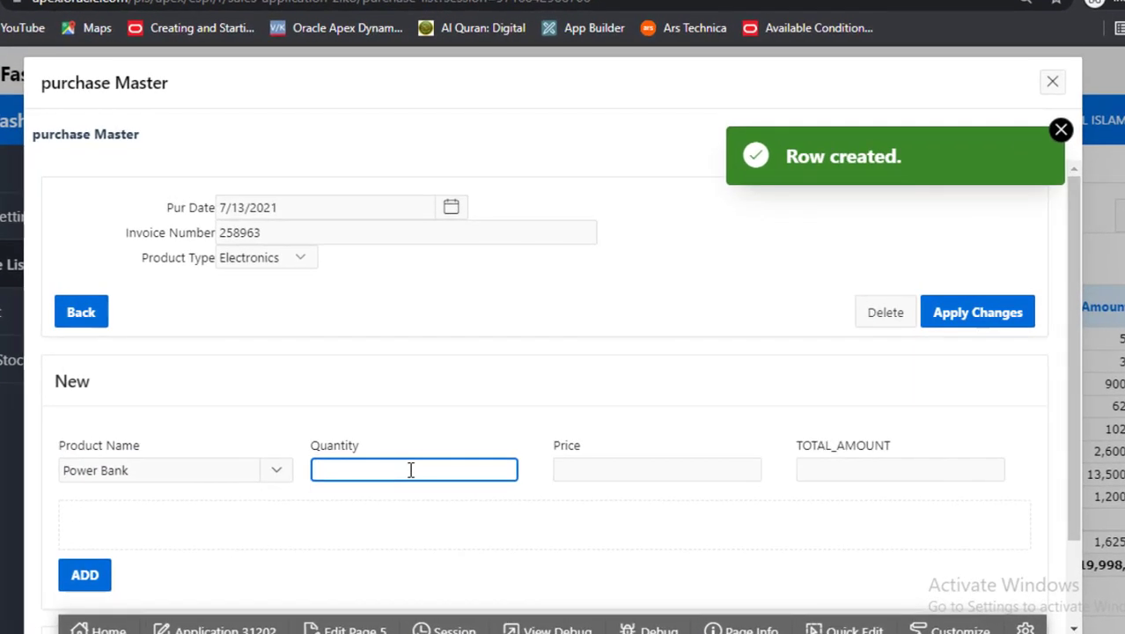
key(Tab)
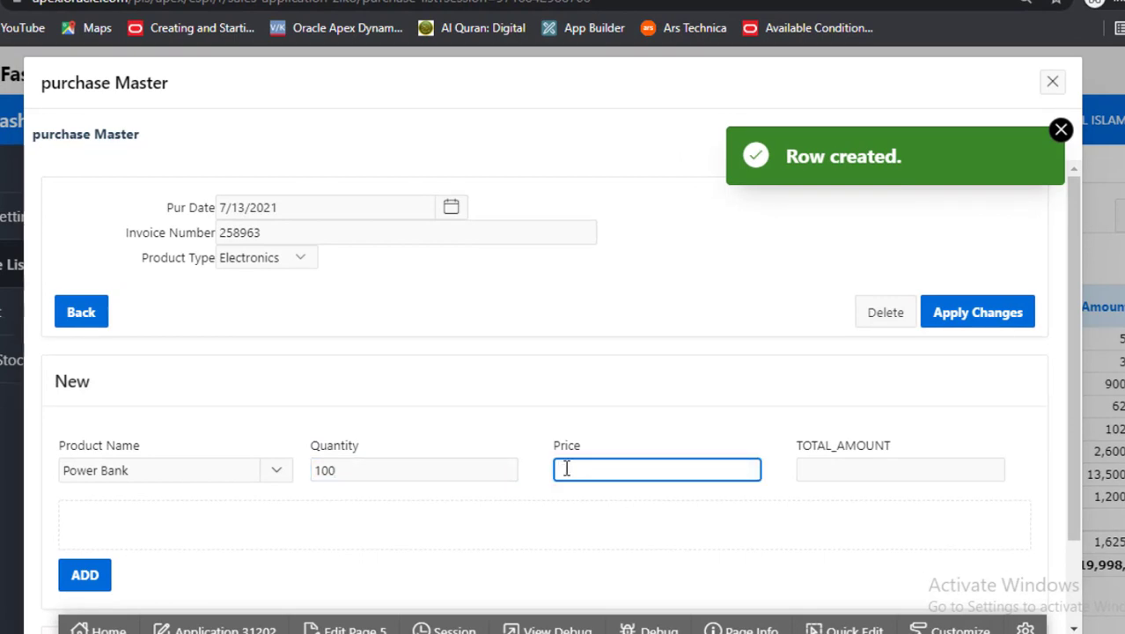
text(350)
key(Tab)
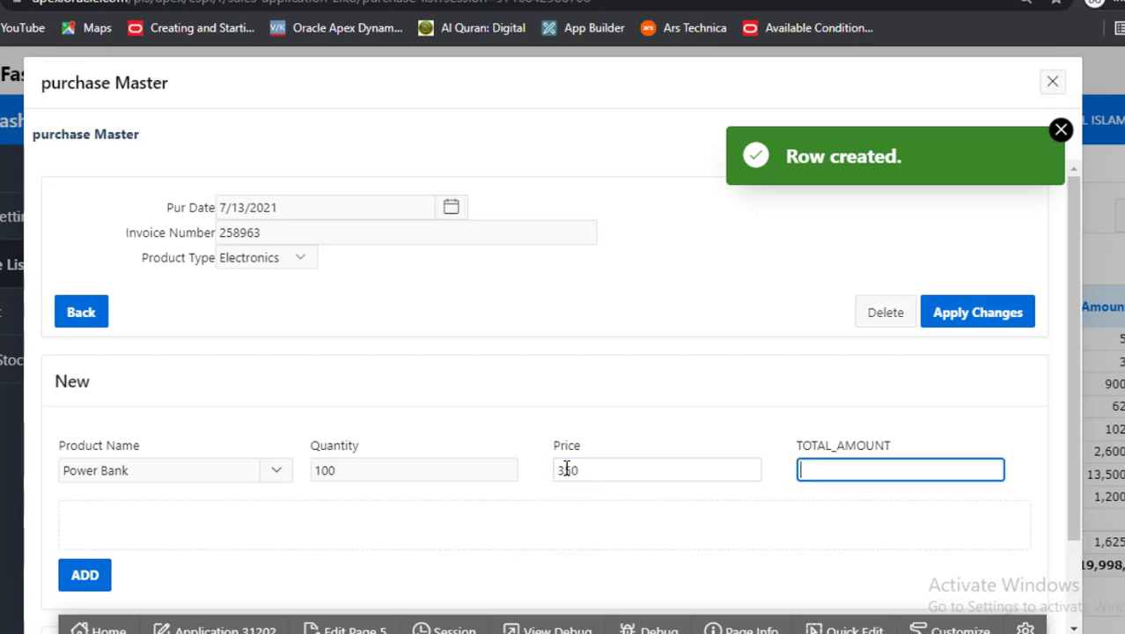
scroll(761, 462, down, 1)
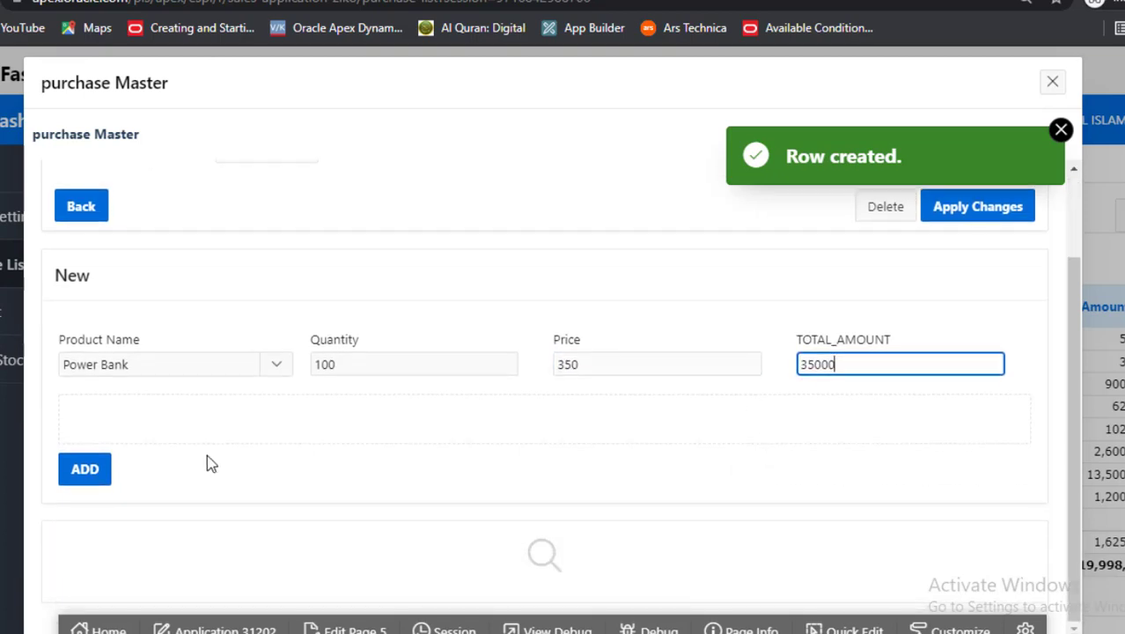
click(106, 471)
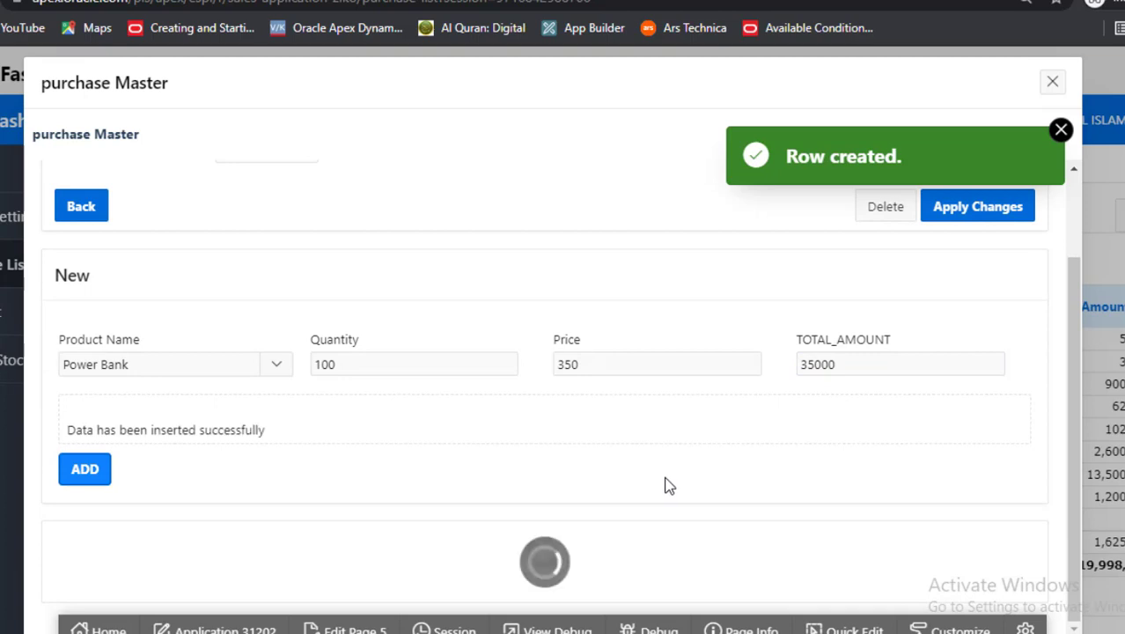
Check the 35000 total and quantity 100, then close back to the Purchase List
scroll(671, 485, down, 1)
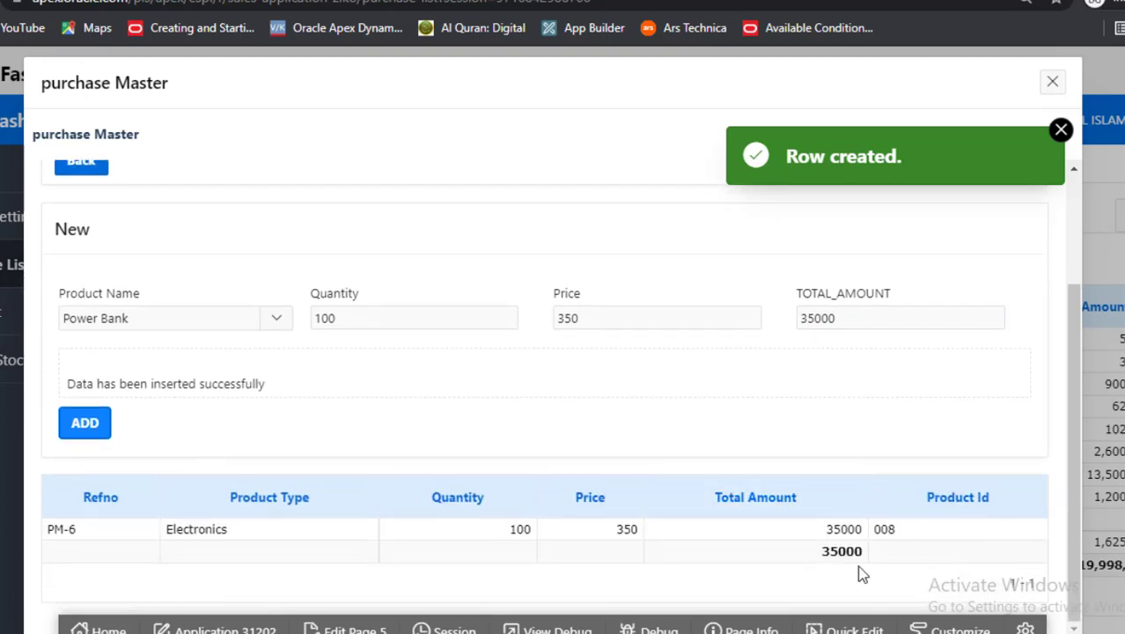
double_click(840, 551)
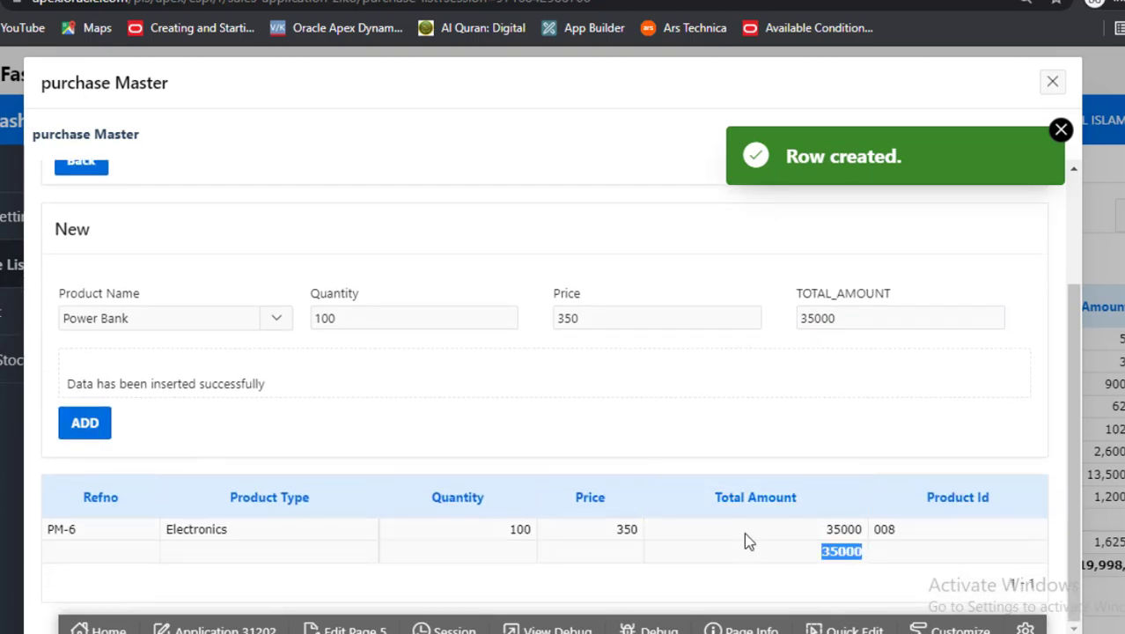
click(521, 531)
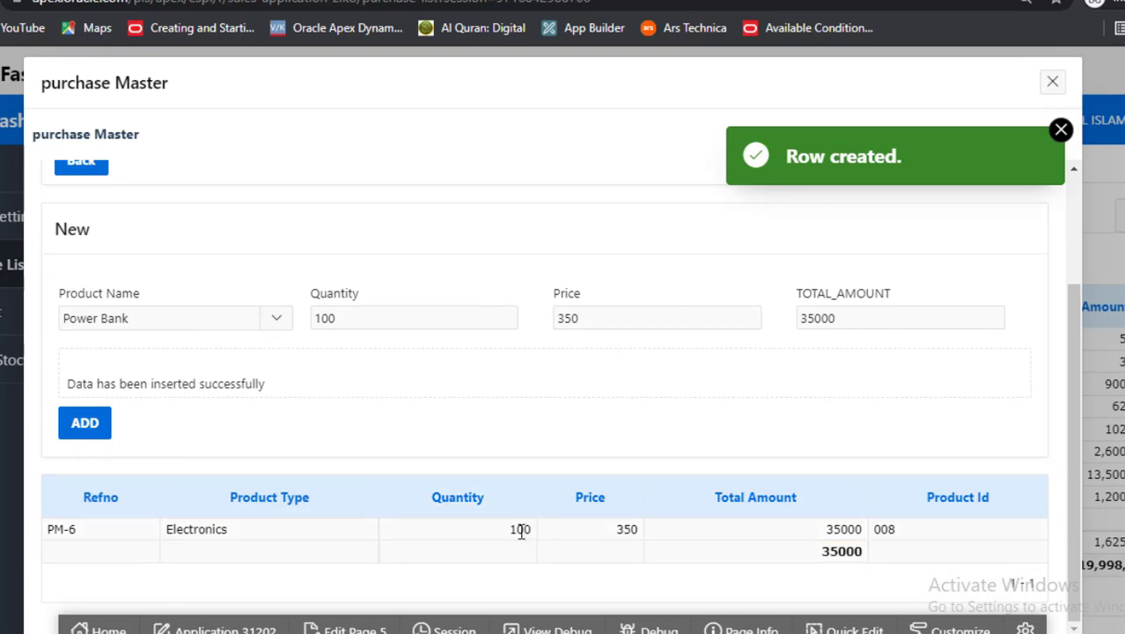
double_click(521, 531)
click(1061, 130)
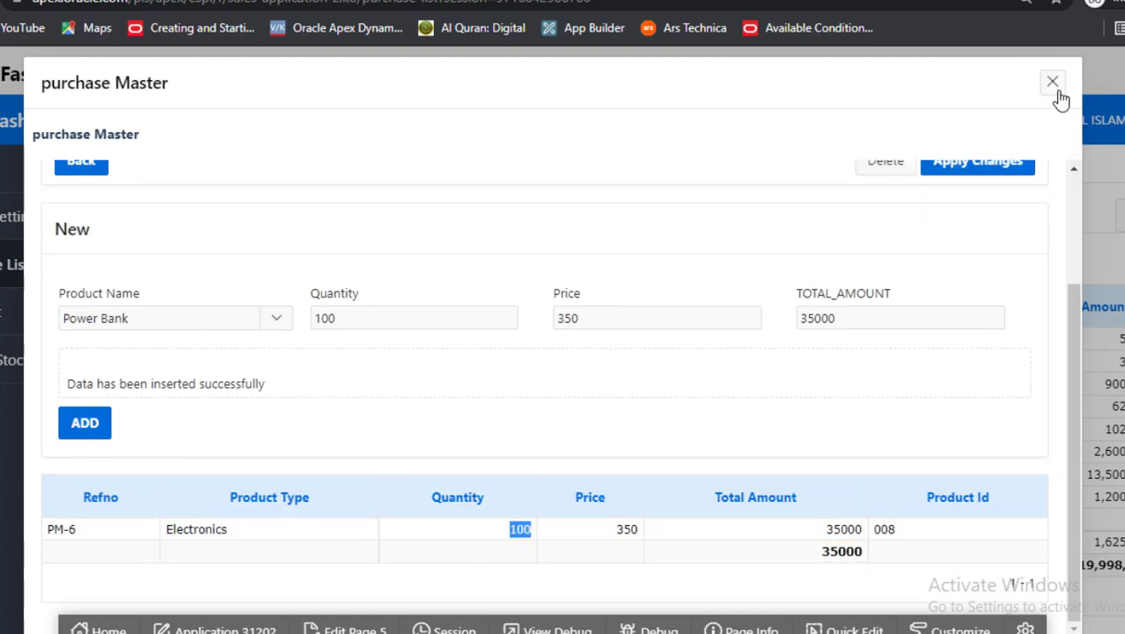
click(1053, 82)
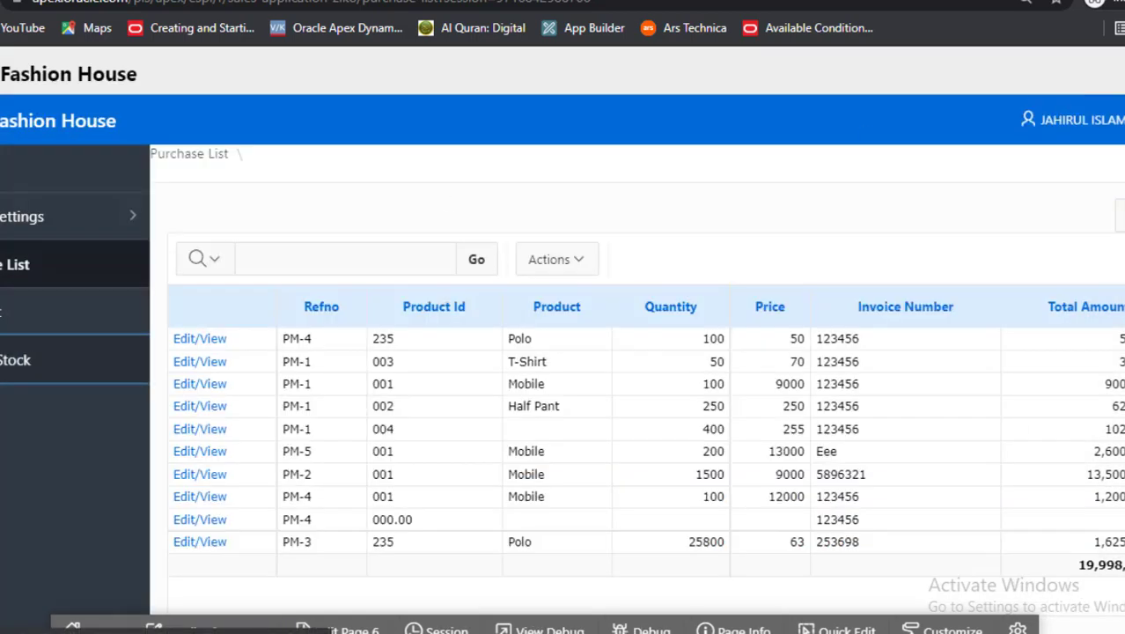
Confirm Power Bank 008 in Pcs is listed in Current Stock, then go to Sales List
click(91, 378)
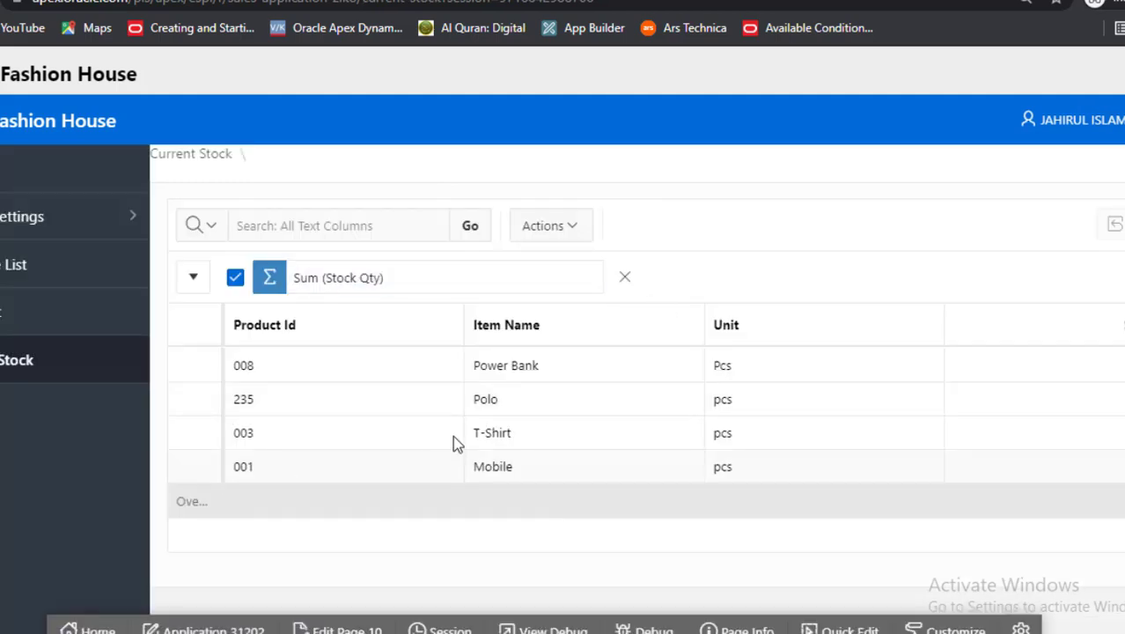
scroll(453, 435, down, 1)
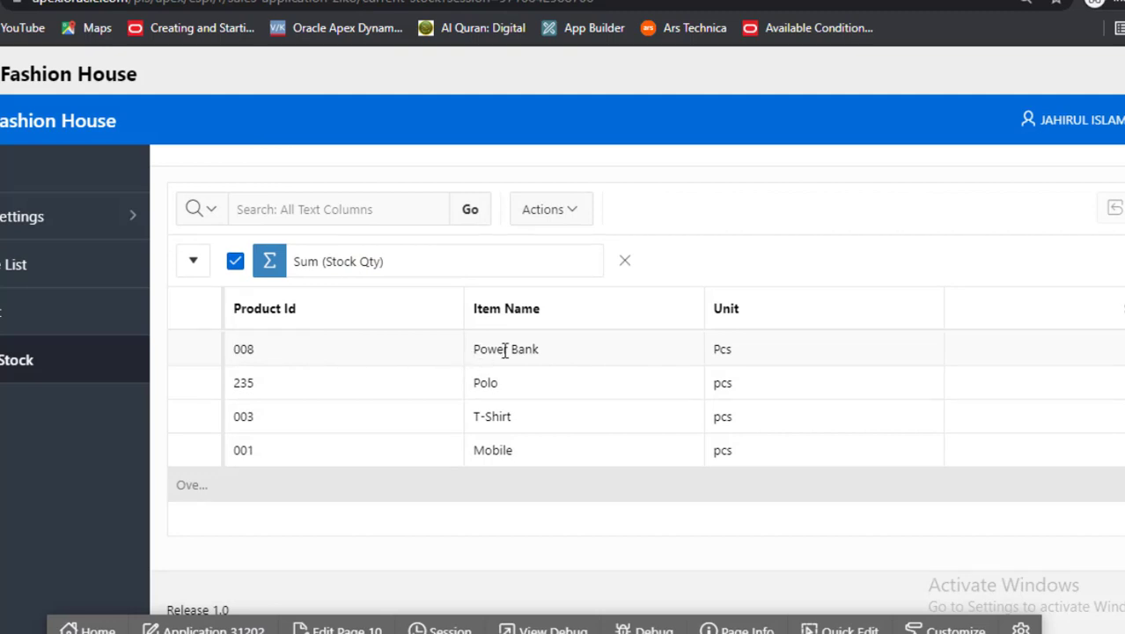
click(405, 351)
key(Tab)
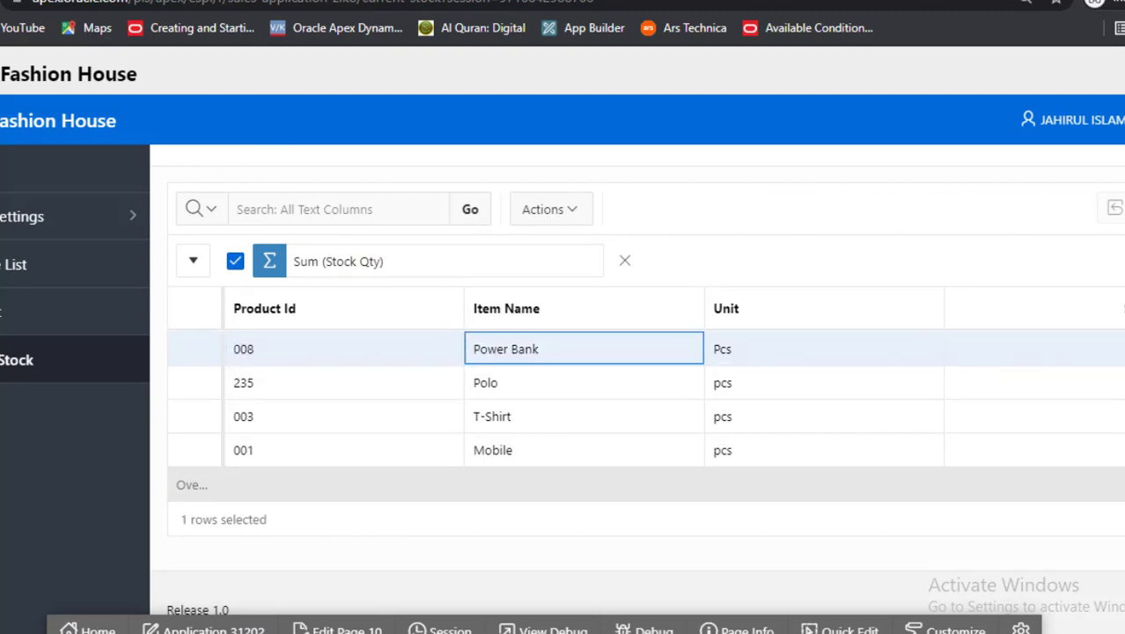
key(Tab)
key(Tab)
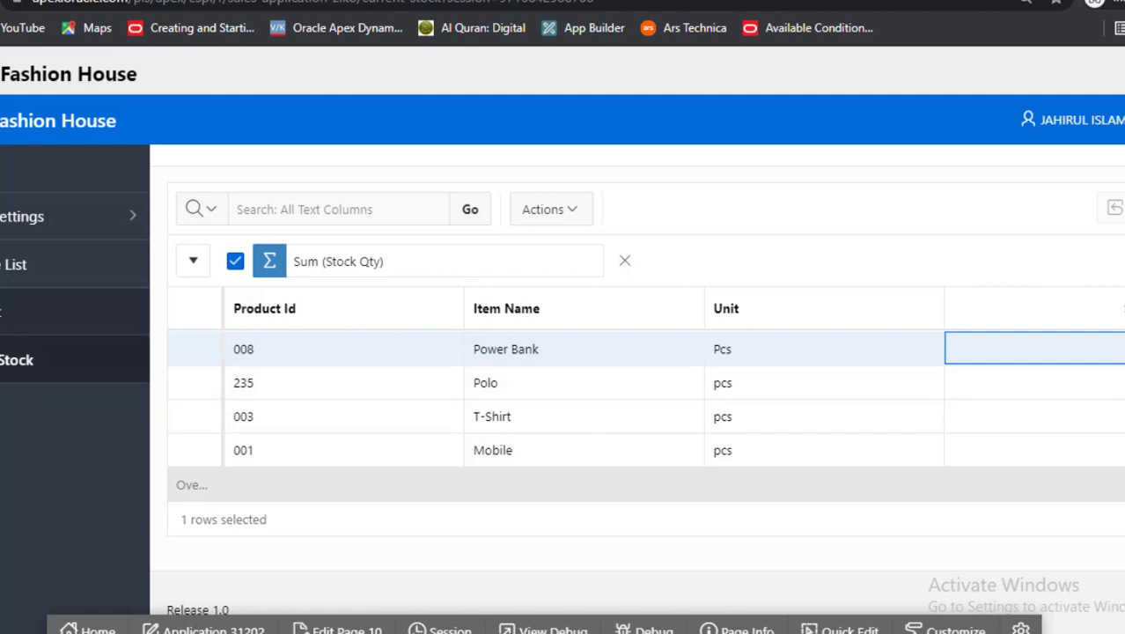
right_click(8, 315)
click(53, 322)
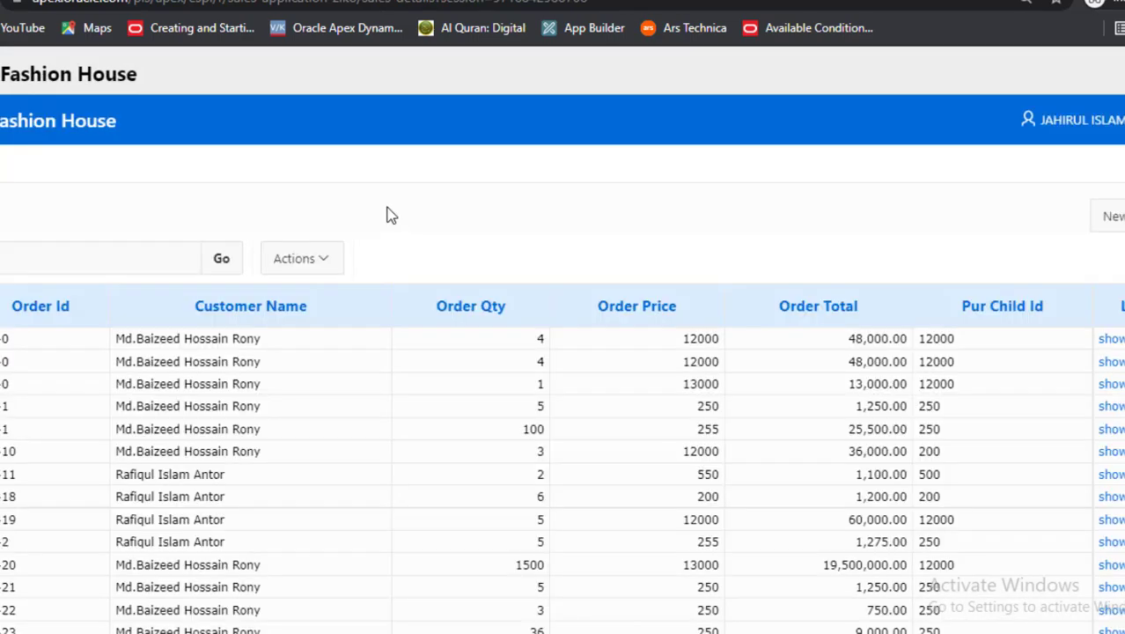
Create sales order OM-36 with the customer's name, phone number and date 7/13/2021
click(1111, 216)
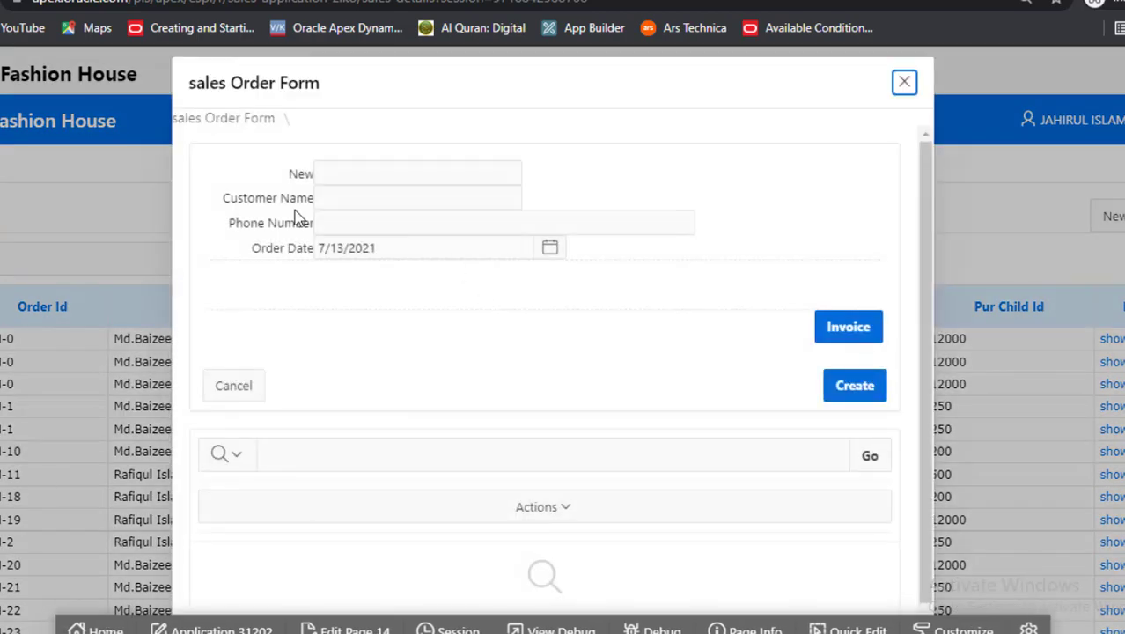
click(349, 194)
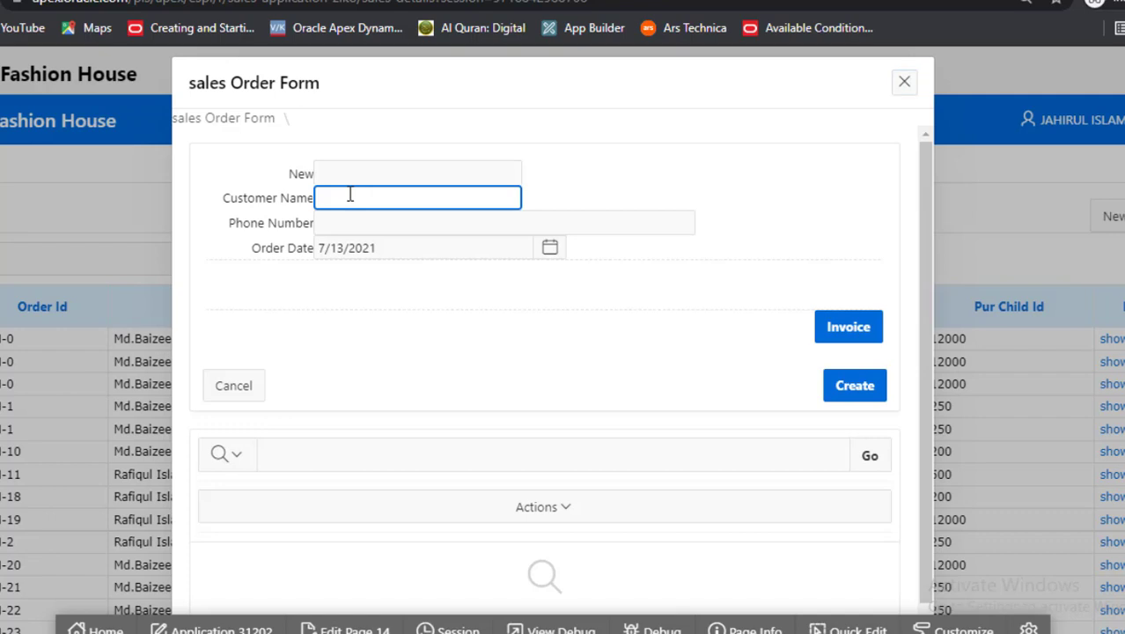
click(352, 198)
key(BackSpace)
text(n)
click(343, 221)
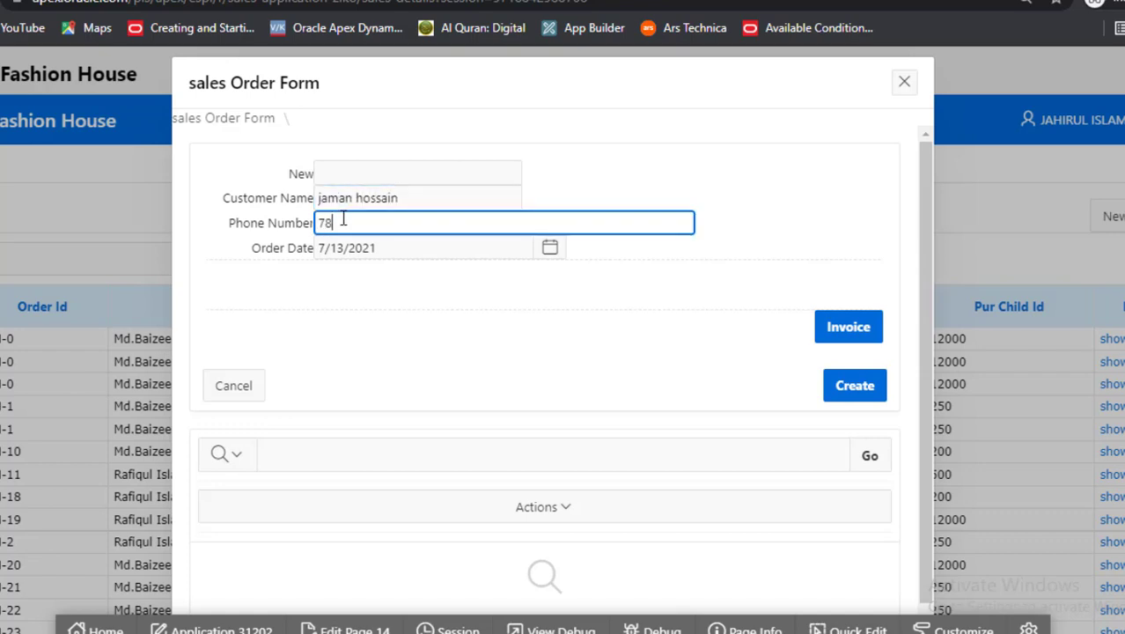
text(789632541)
click(854, 387)
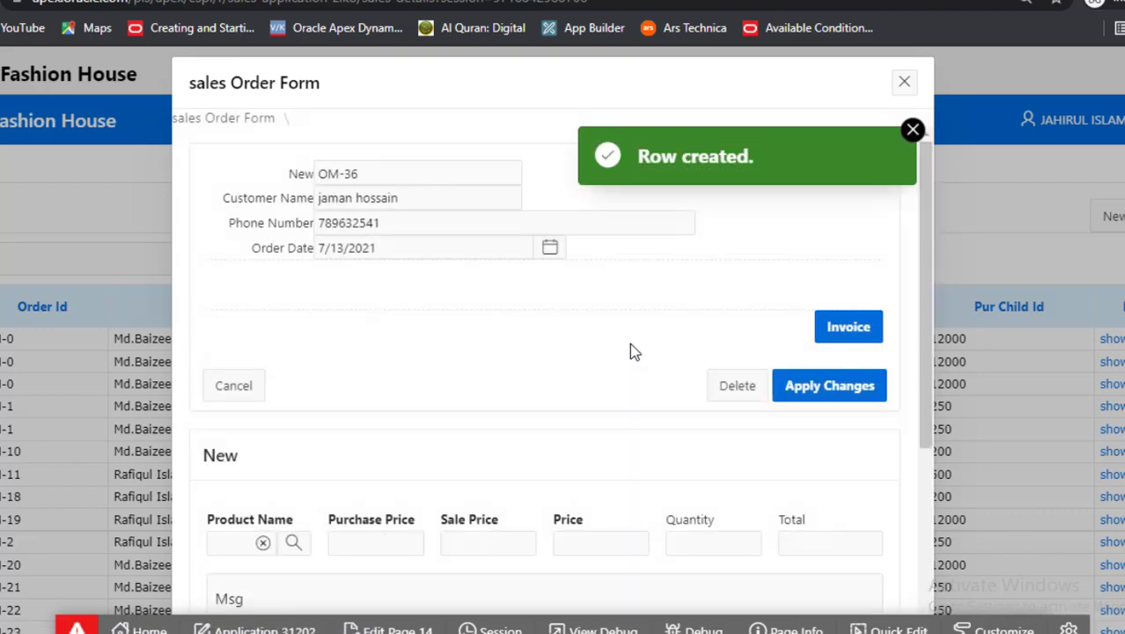
scroll(629, 342, down, 3)
Add a Power Bank line of quantity 5 at 350, totalling 1750, to the order
click(288, 352)
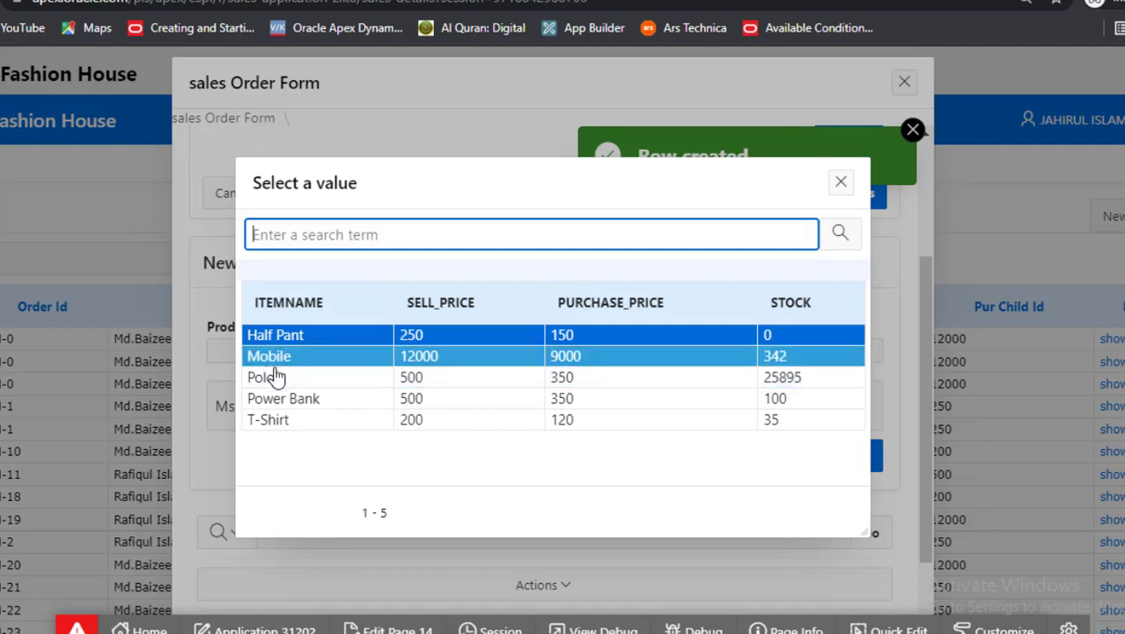
click(732, 407)
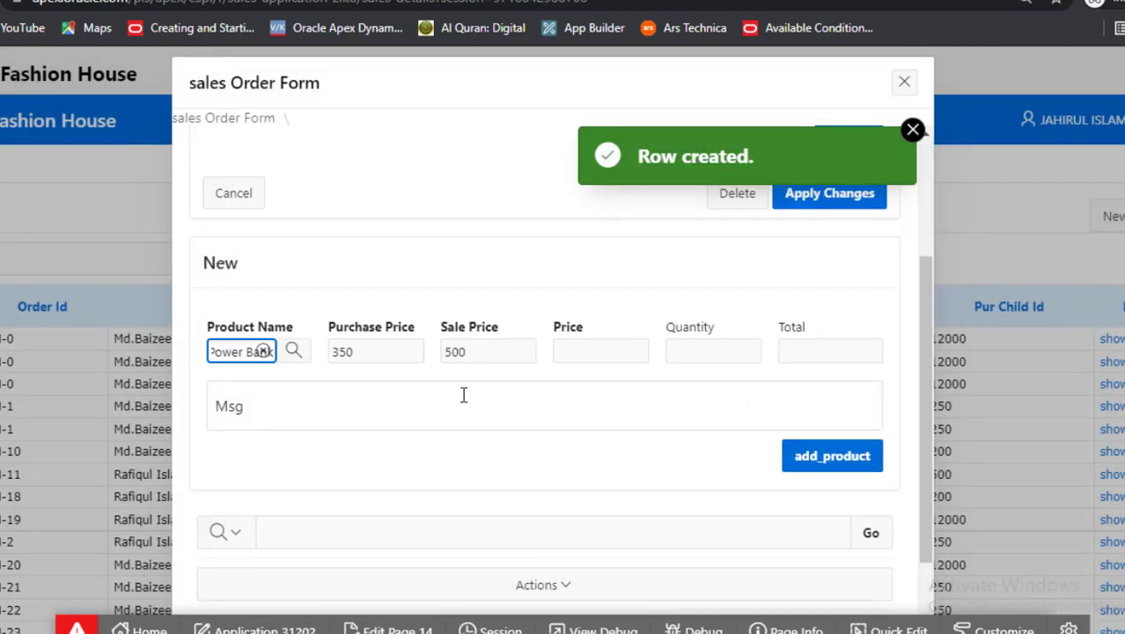
click(376, 352)
click(473, 352)
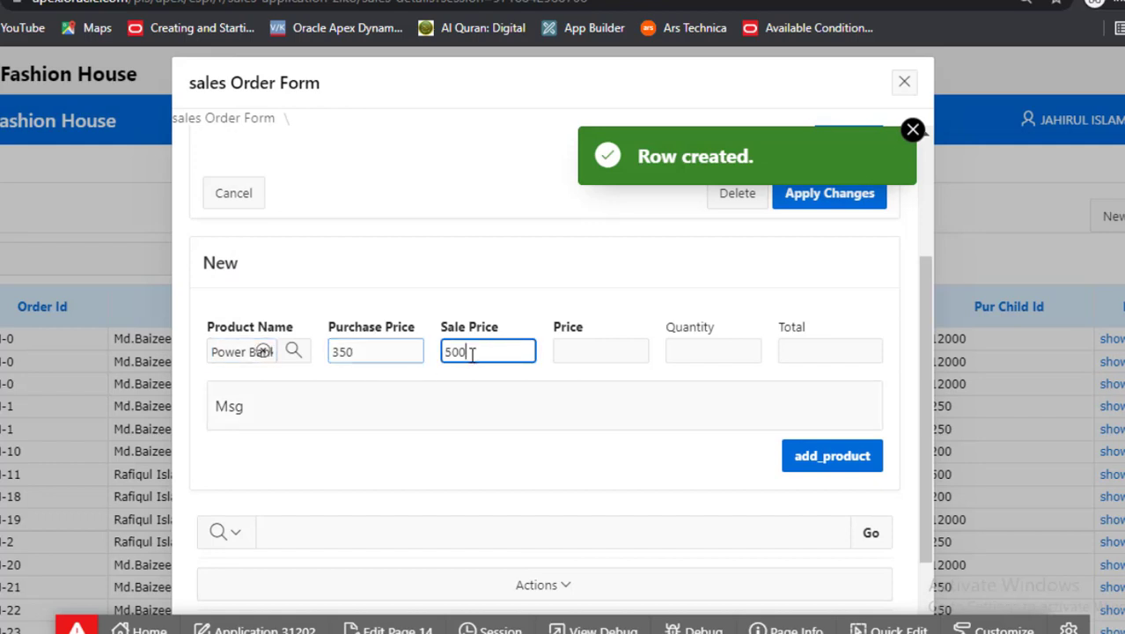
click(587, 352)
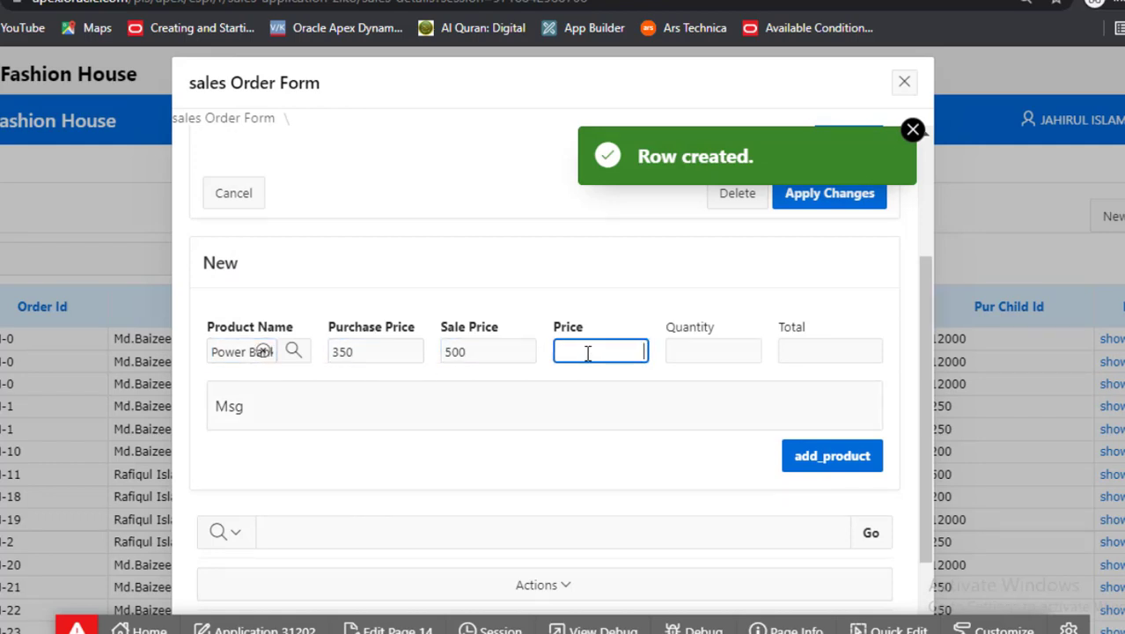
key(Tab)
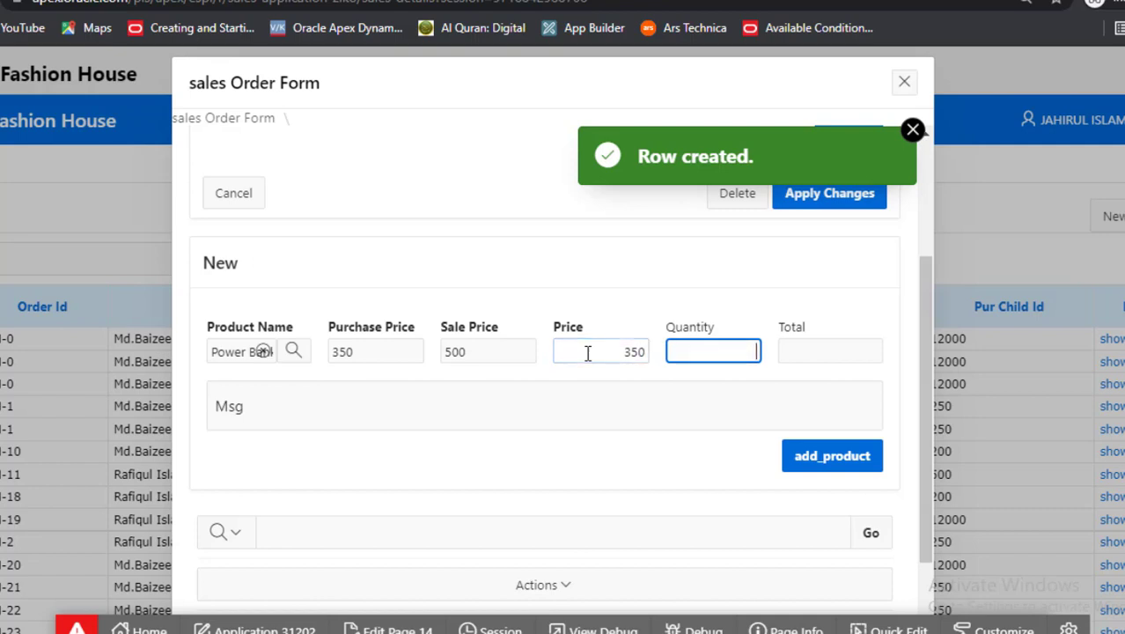
text(5)
key(Tab)
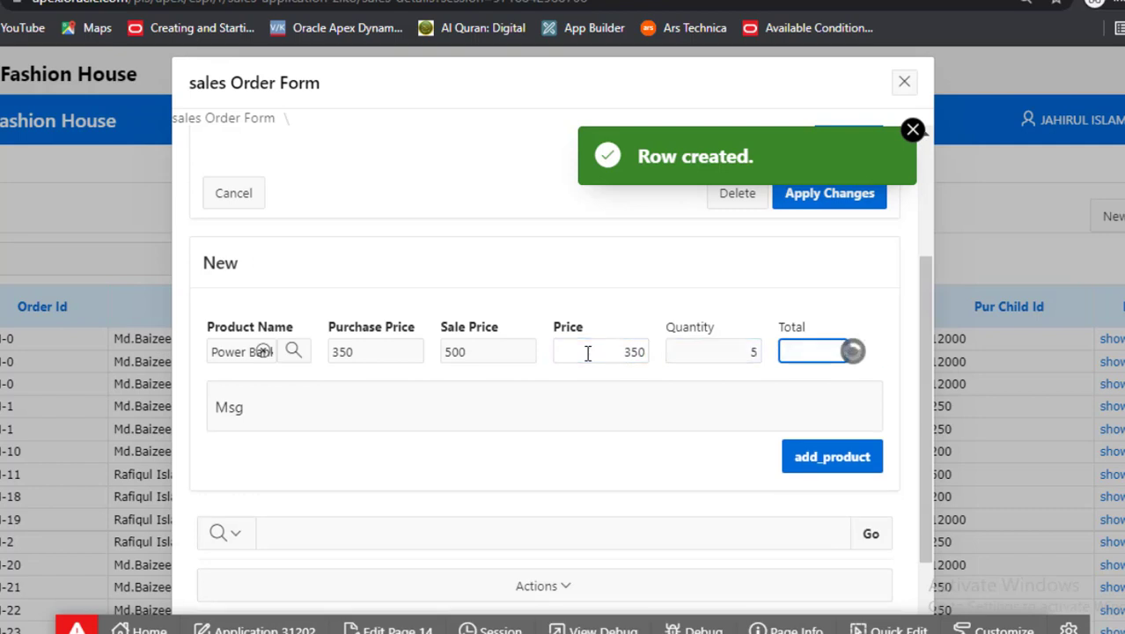
click(838, 461)
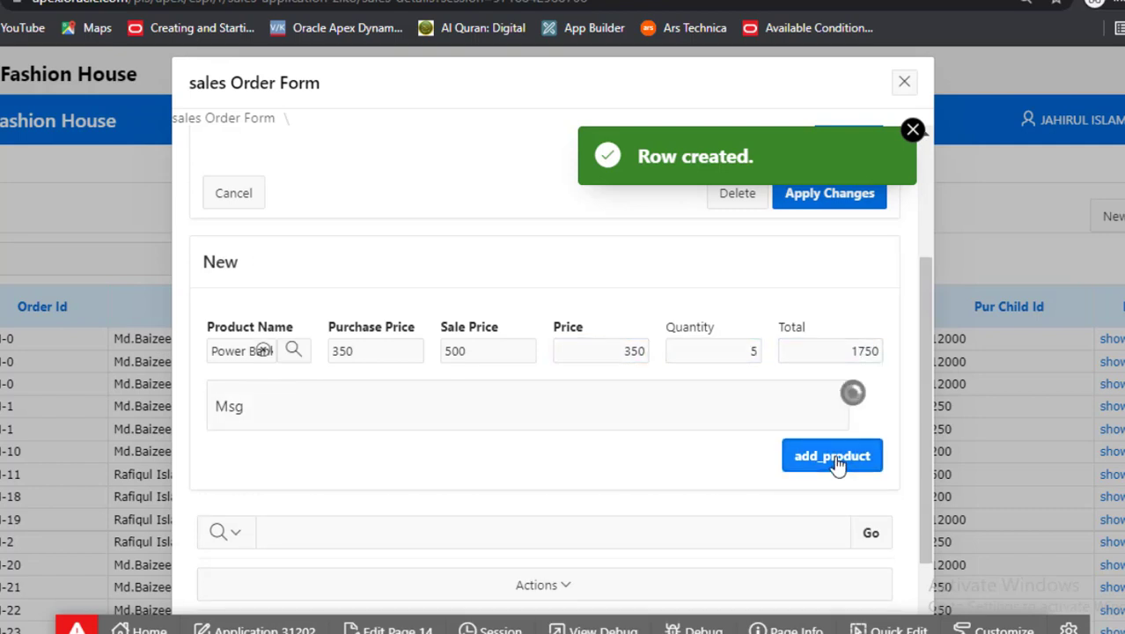
Dismiss the Row created notice and open the printable invoice for OM-36
scroll(833, 462, down, 1)
scroll(914, 160, up, 3)
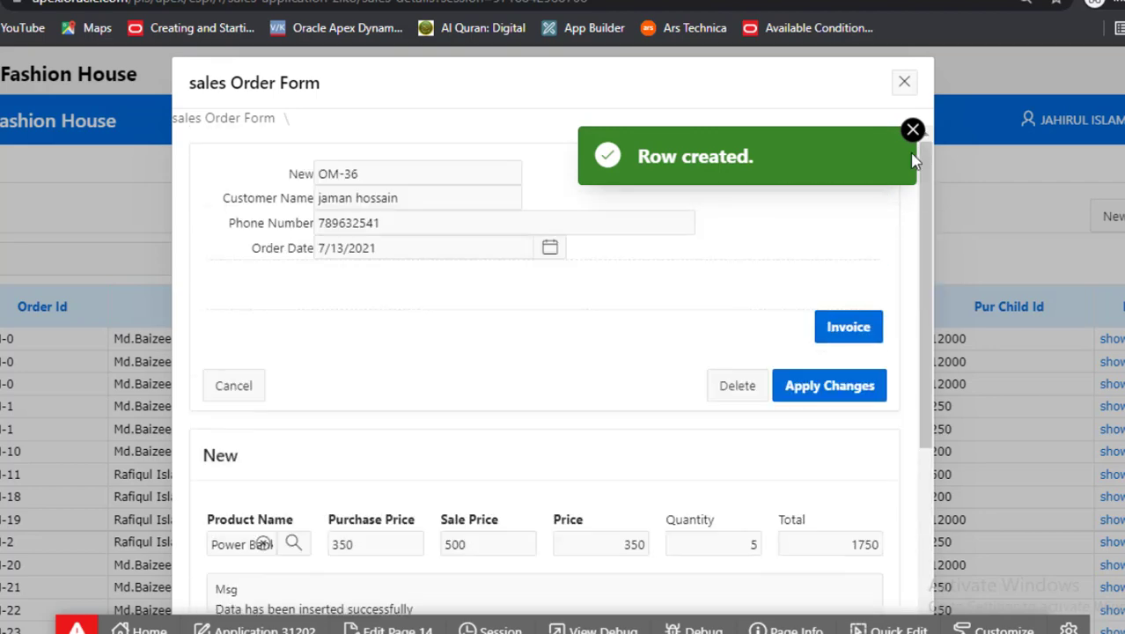
click(912, 130)
click(848, 328)
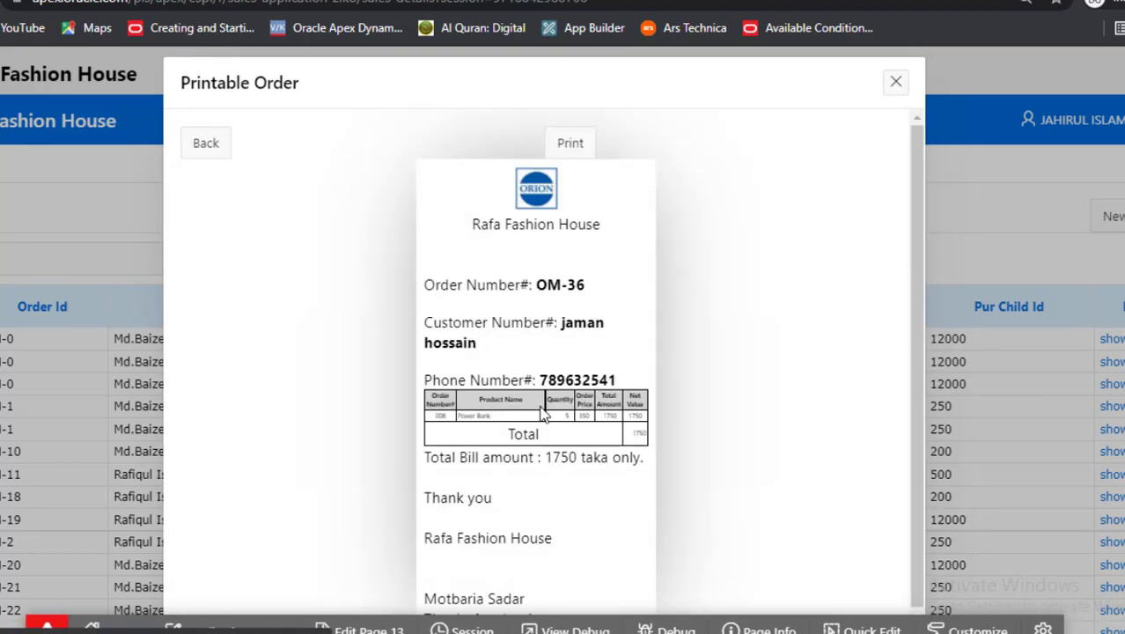
Zoom the OM-36 invoice page to 150% and start printing it
scroll(671, 432, down, 1)
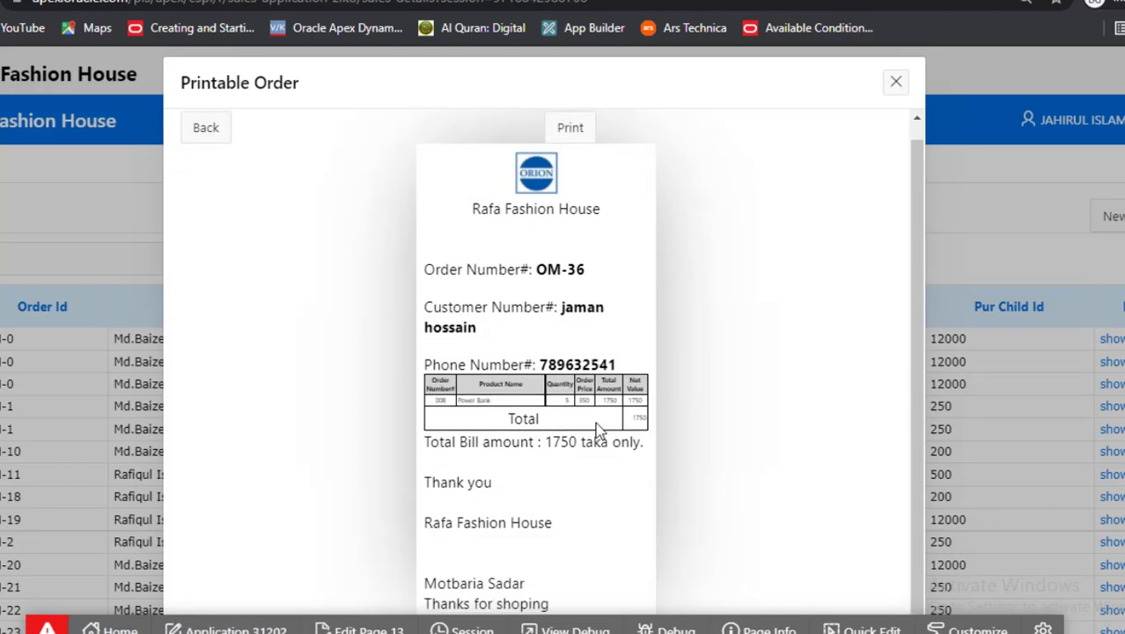
key(ctrl+plus)
key(ctrl+plus)
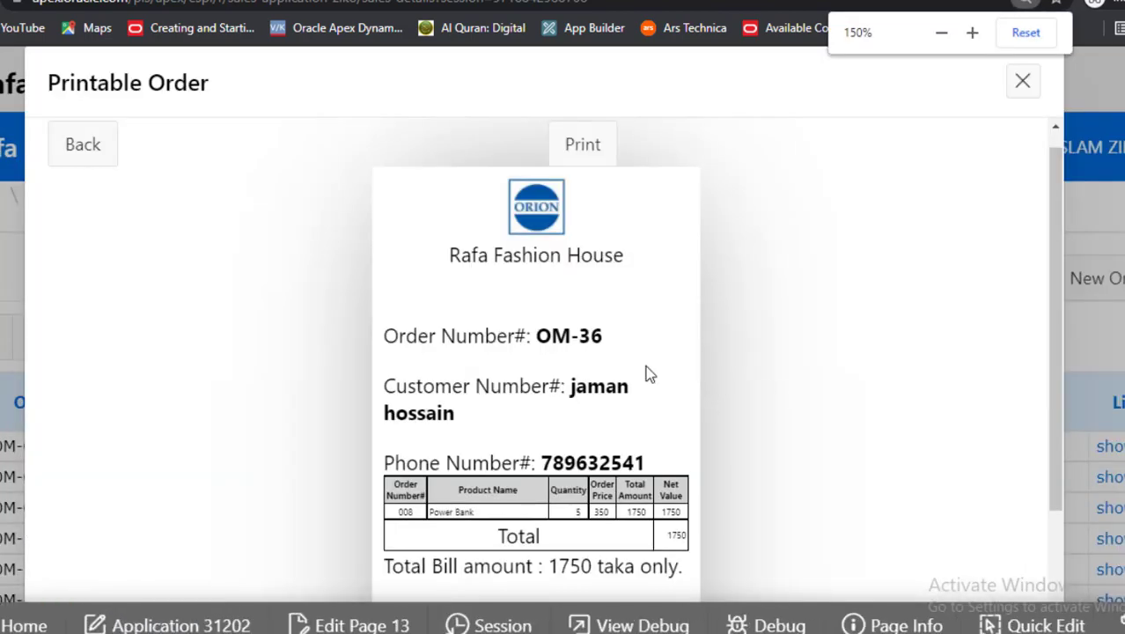
scroll(645, 372, down, 2)
scroll(615, 359, up, 3)
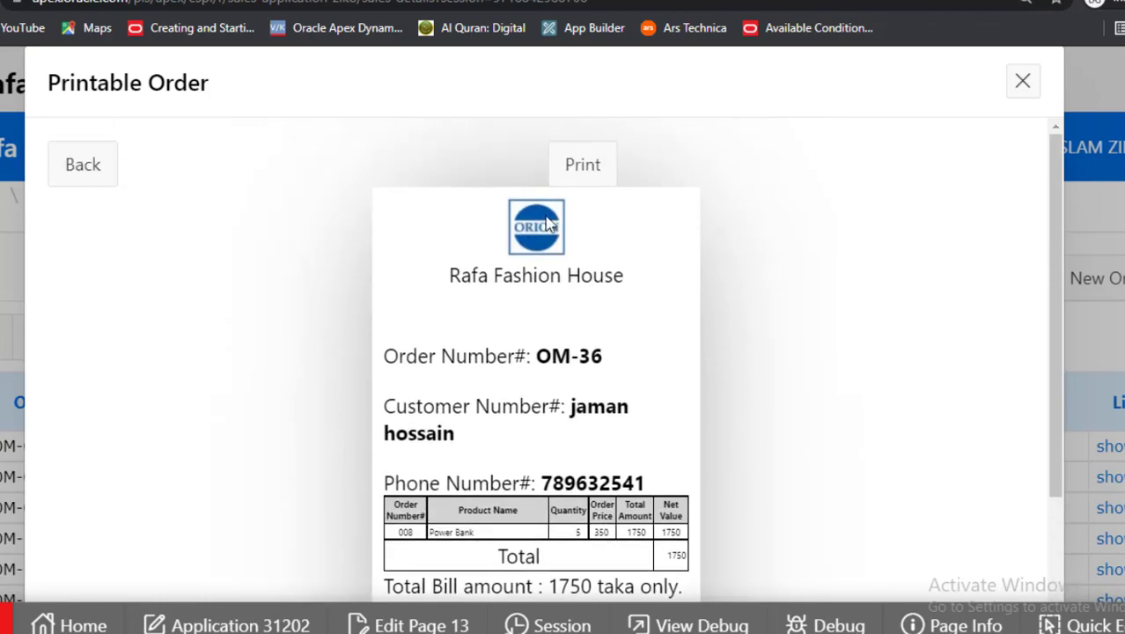
click(588, 163)
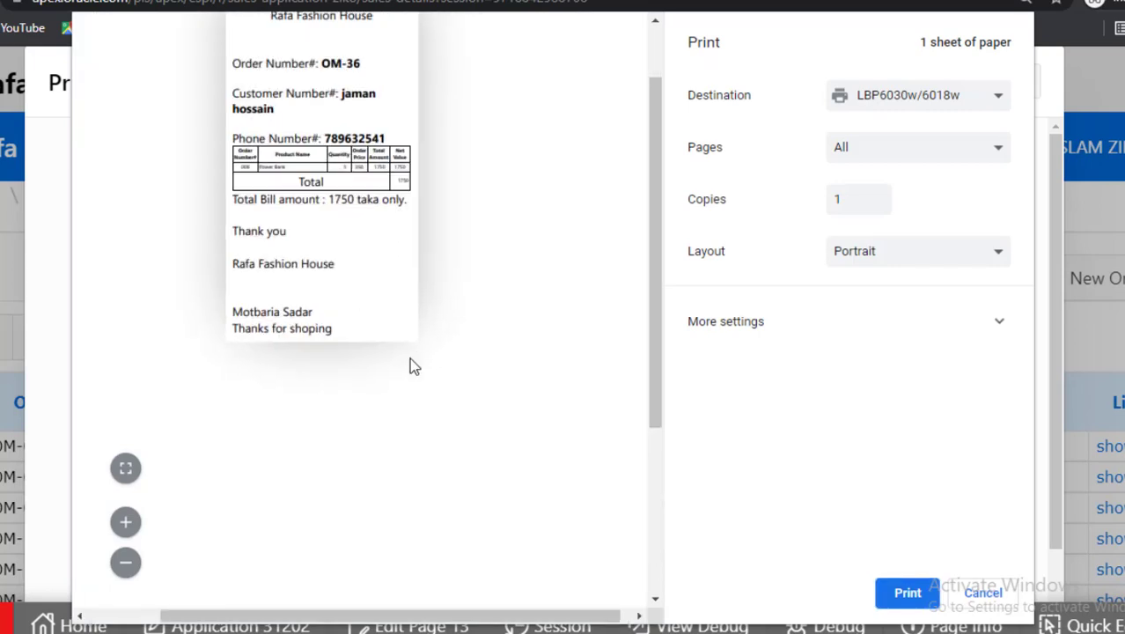
ctrl+scroll(409, 358, up, 2)
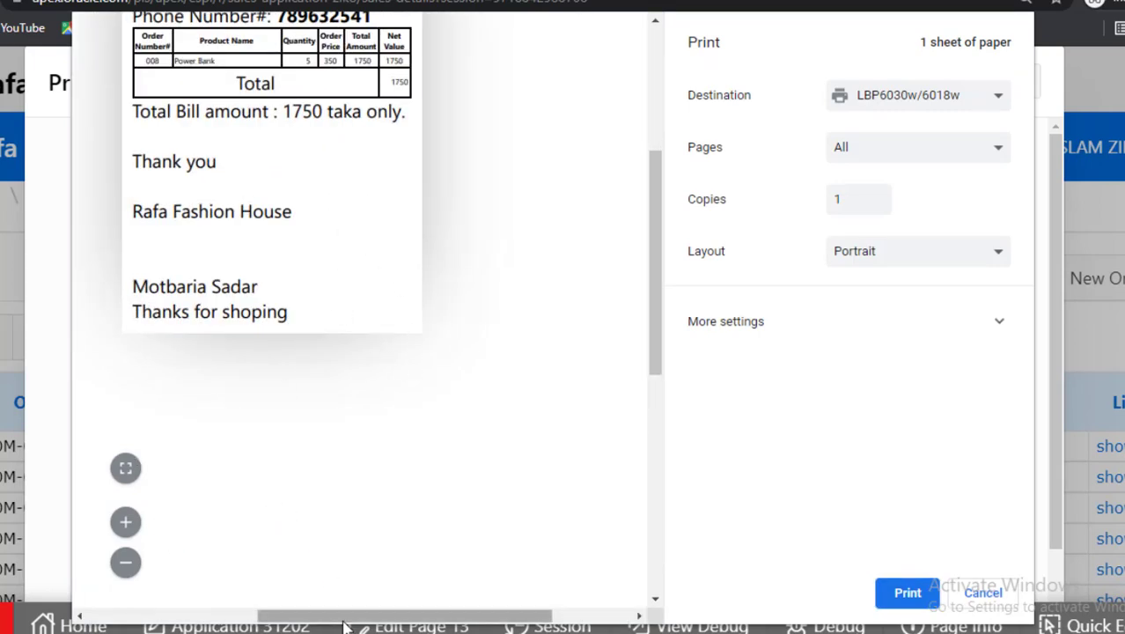
scroll(348, 620, left, 3)
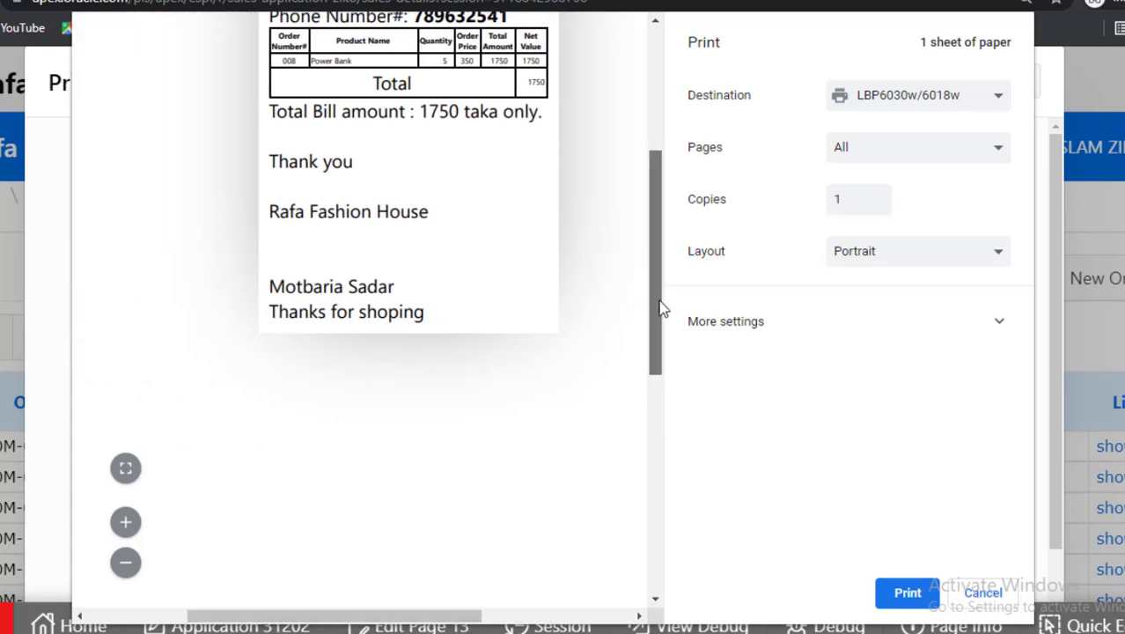
drag(659, 307, 667, 256)
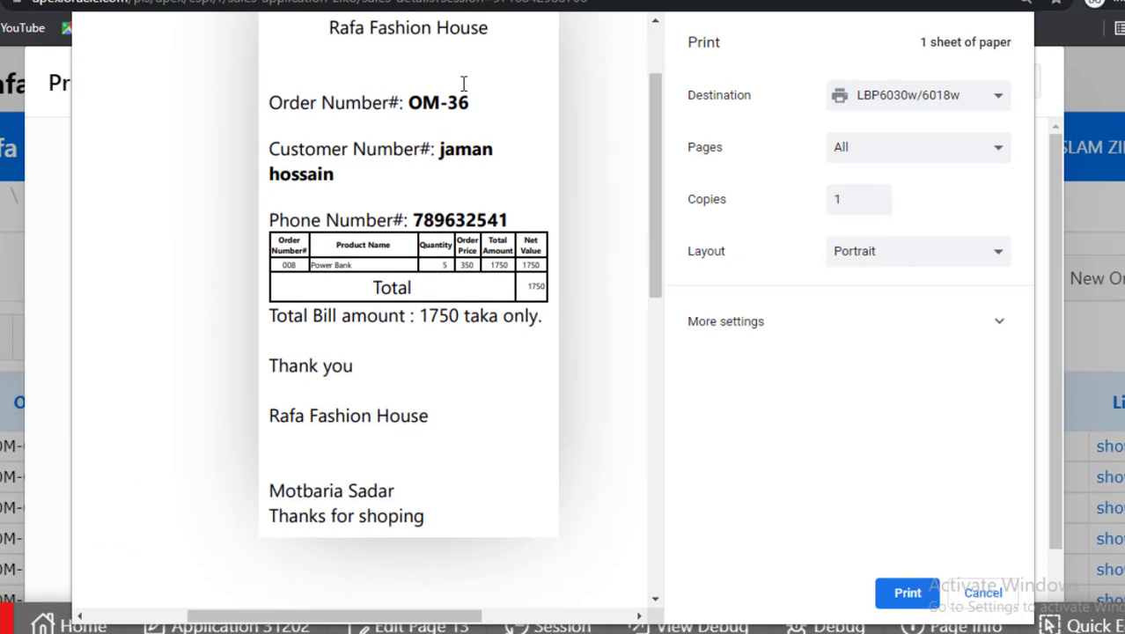
drag(331, 30, 484, 37)
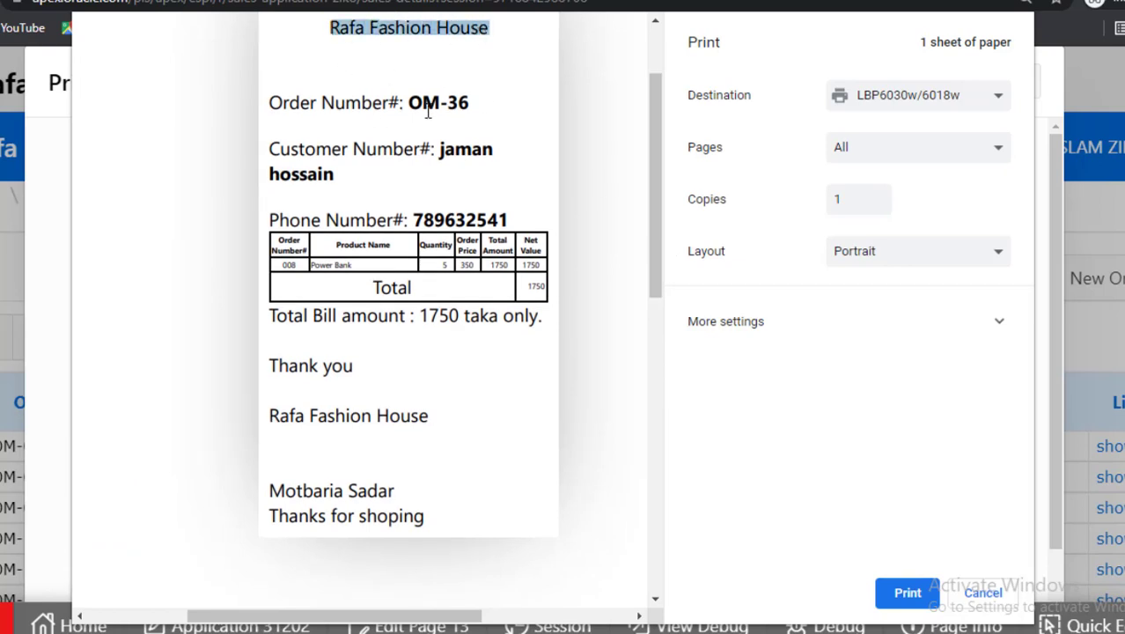
drag(412, 103, 452, 105)
drag(440, 157, 495, 153)
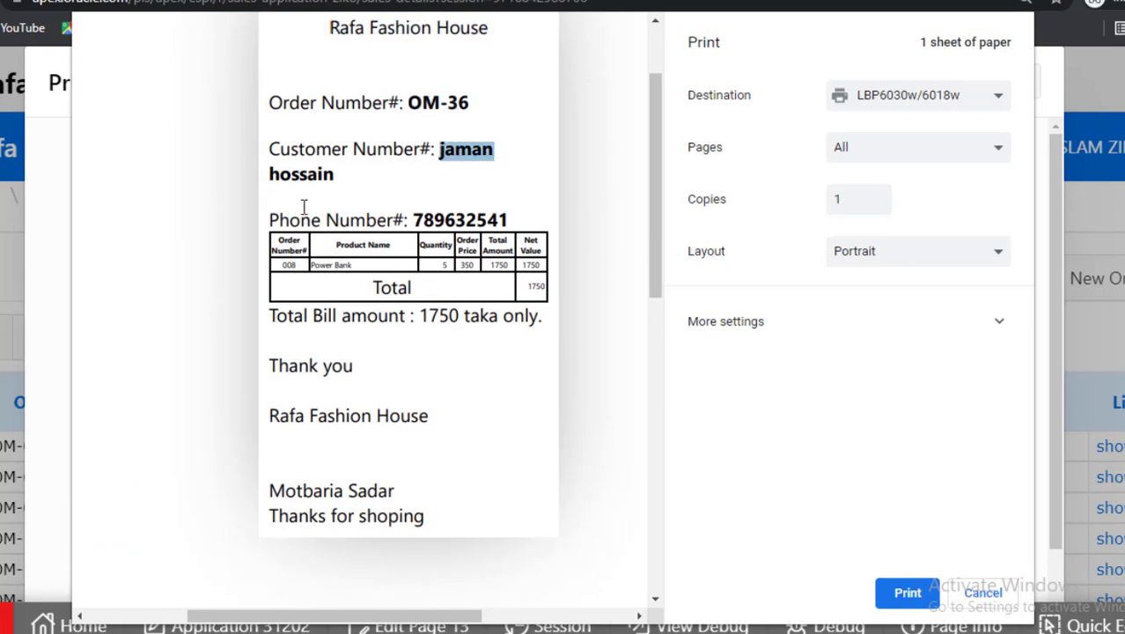
drag(423, 220, 519, 222)
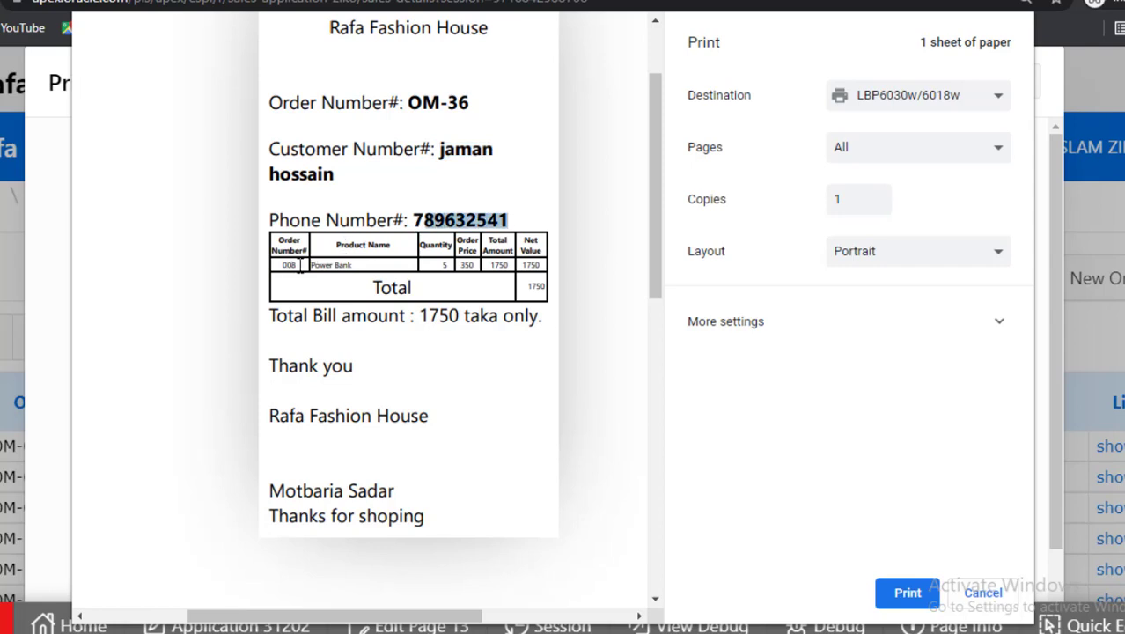
drag(314, 265, 362, 266)
drag(439, 265, 527, 265)
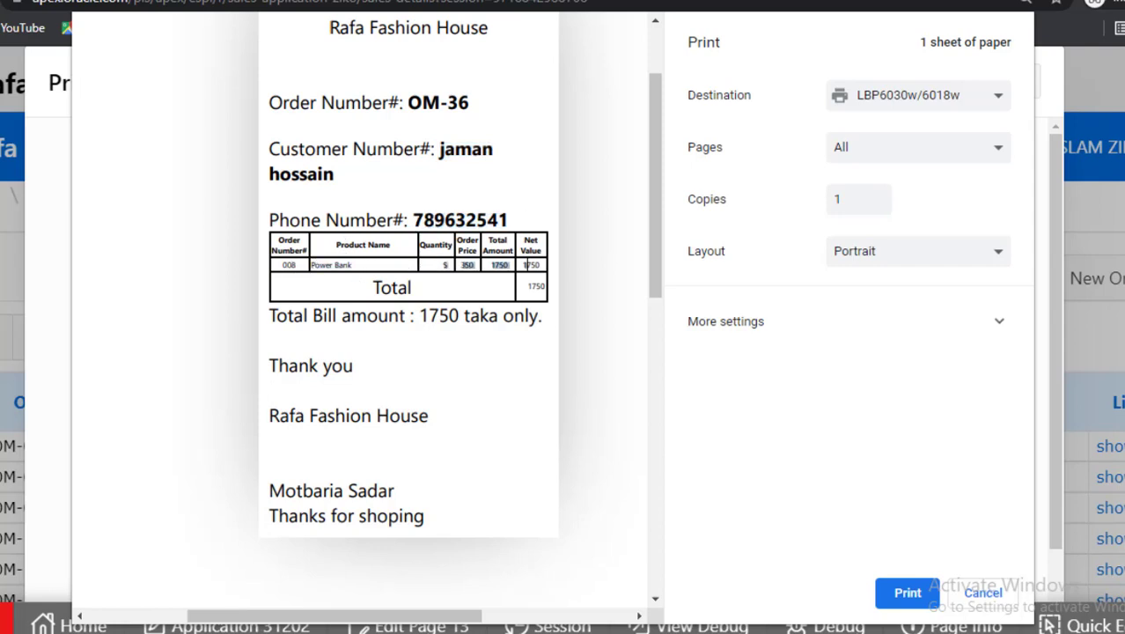
click(531, 291)
Cancel the print dialog to return to the Printable Order page
click(912, 595)
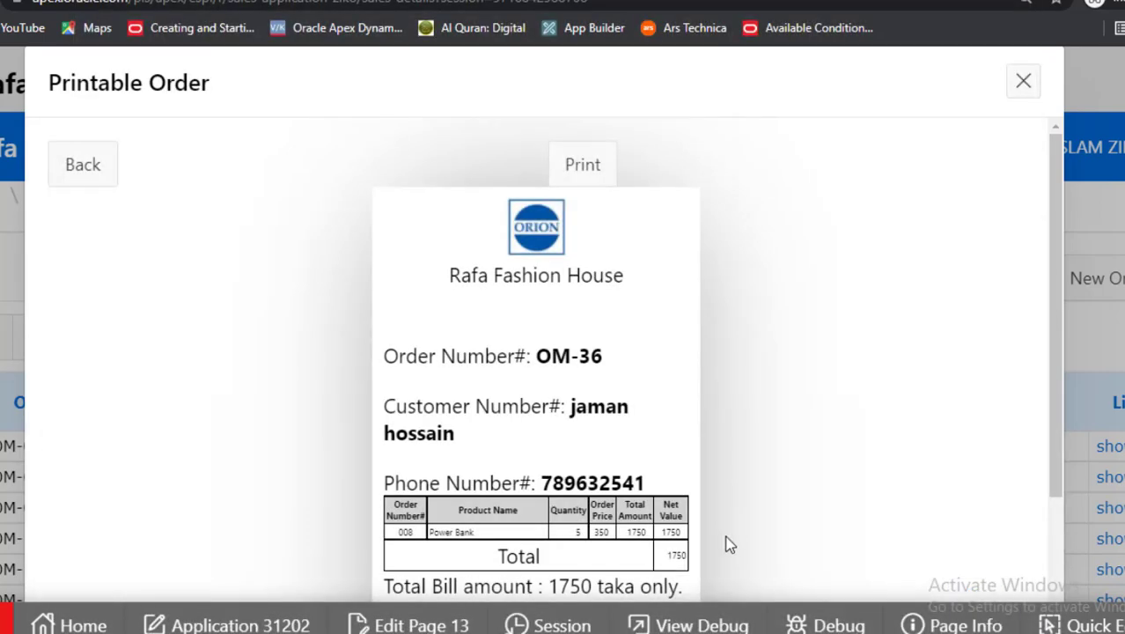